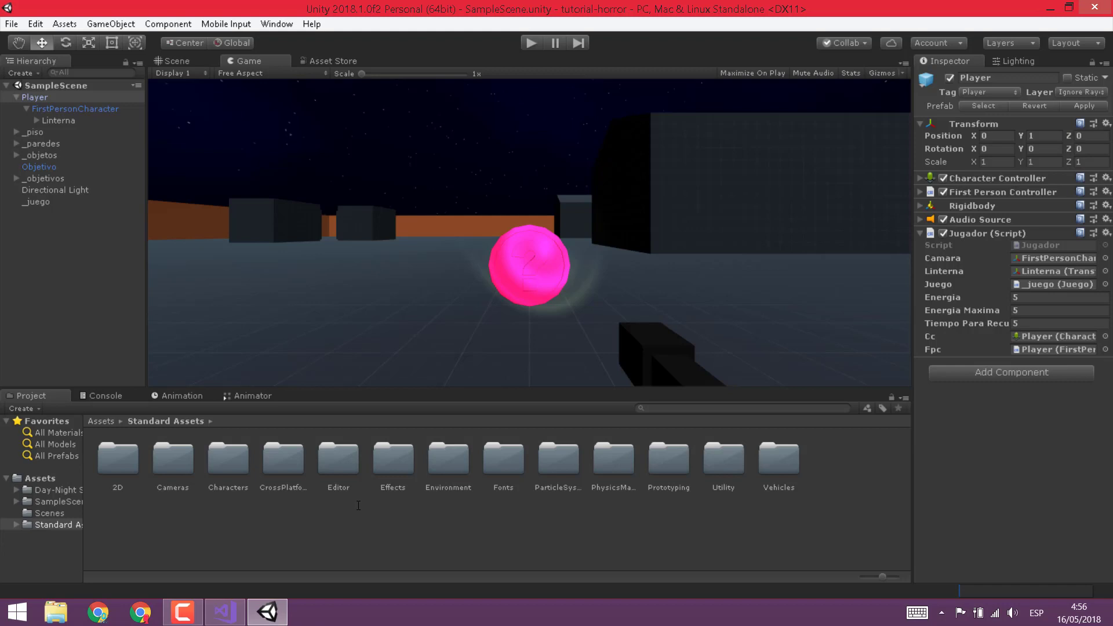
Step: Switch from the Game view to the Scene view
{"action": "key", "text": "ctrl+1"}
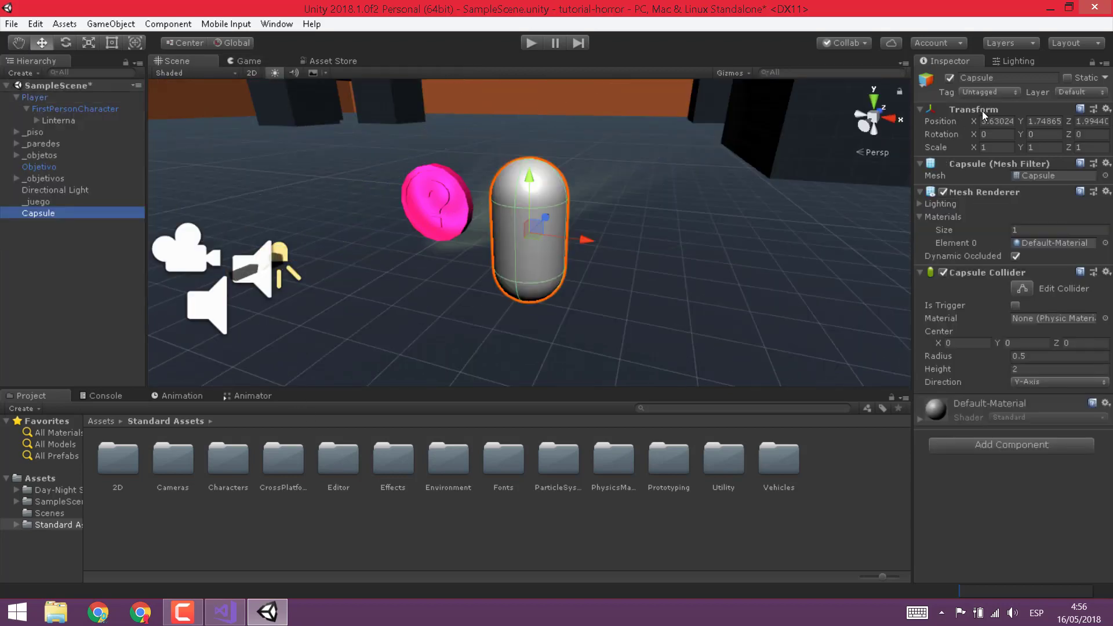
Step: Move the capsule to X 10, save the scene, and name the object Enemigo
{"action": "left_click", "coordinate": [997, 121]}
{"action": "type", "text": "0"}
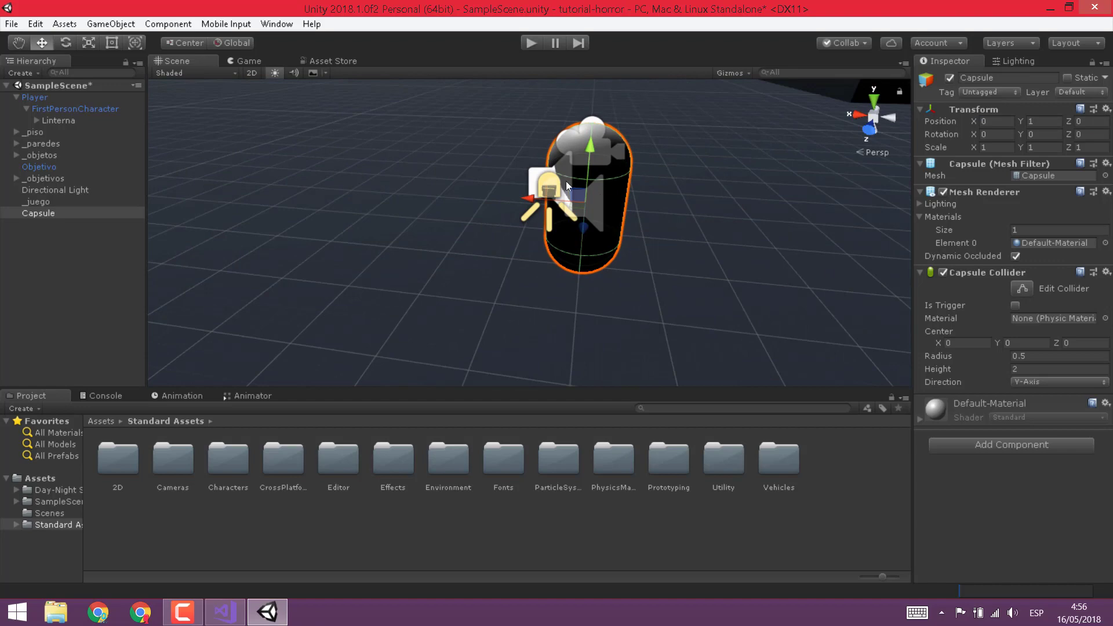
{"action": "left_click", "coordinate": [997, 121]}
{"action": "type", "text": "10"}
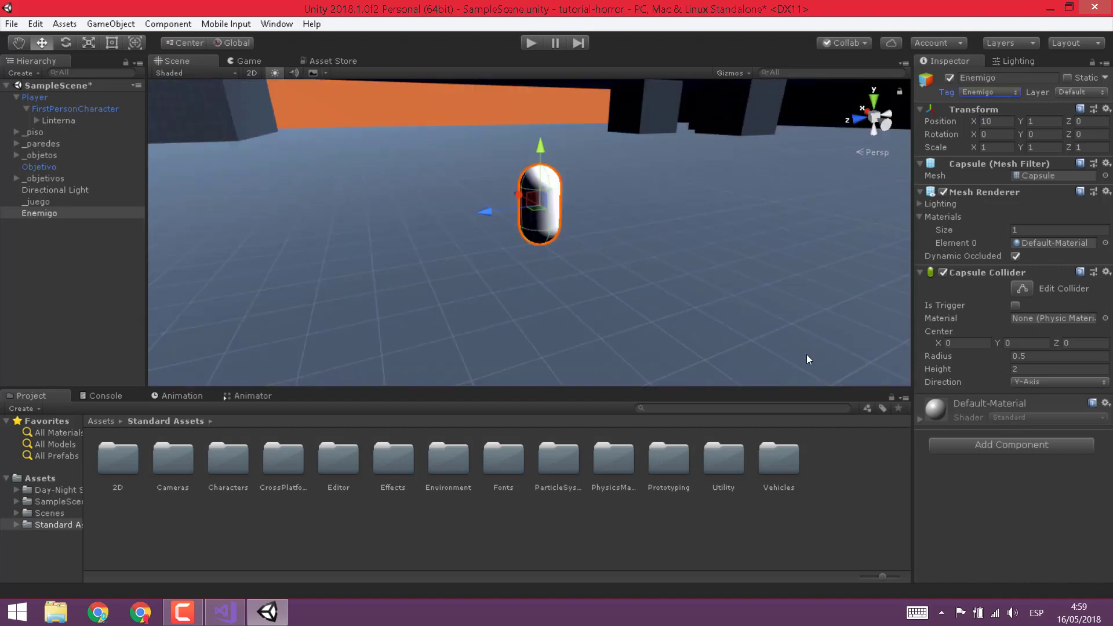
{"action": "key", "text": "ctrl+s"}
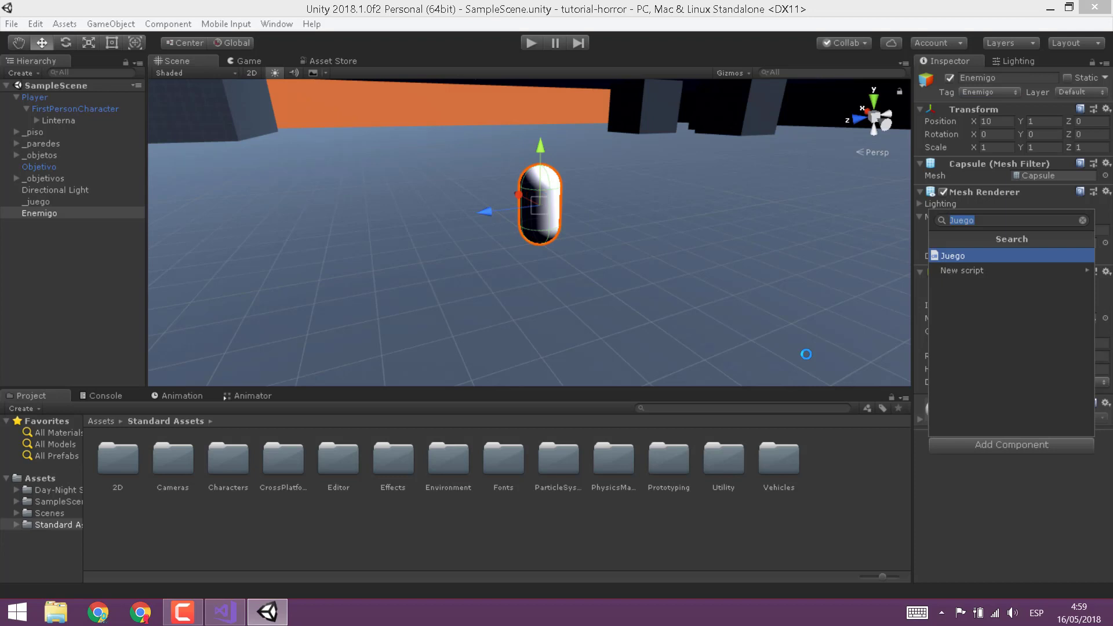
{"action": "type", "text": "Enemigo"}
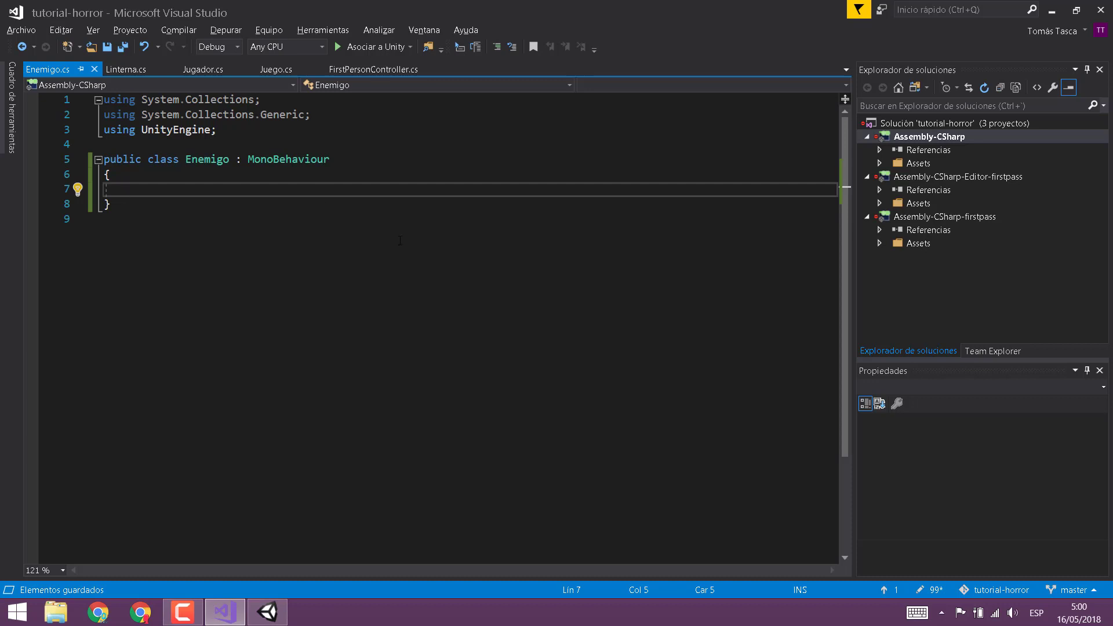
Step: In Enemigo.cs, declare 'public Transform jugador;' and begin the next public field
{"action": "type", "text": "public Transform jugador;"}
{"action": "key", "text": "Return"}
{"action": "type", "text": "public"}
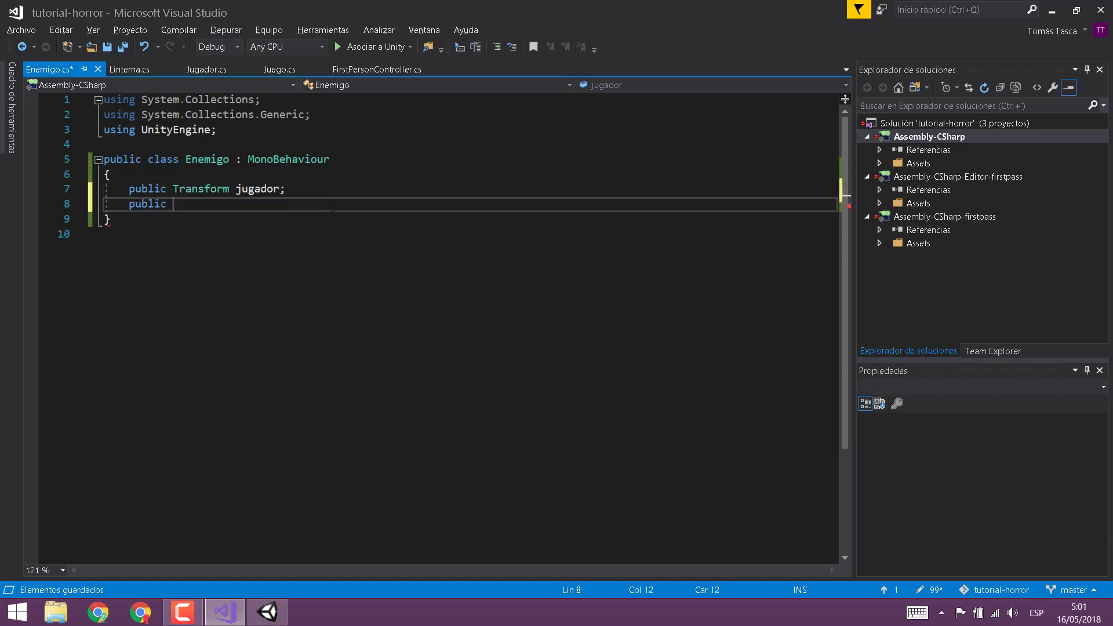
Step: In Jugador.cs, add vida to the float declarations line and save
{"action": "left_click", "coordinate": [214, 82]}
{"action": "scroll", "coordinate": [262, 191], "scroll_direction": "up", "scroll_amount": 4}
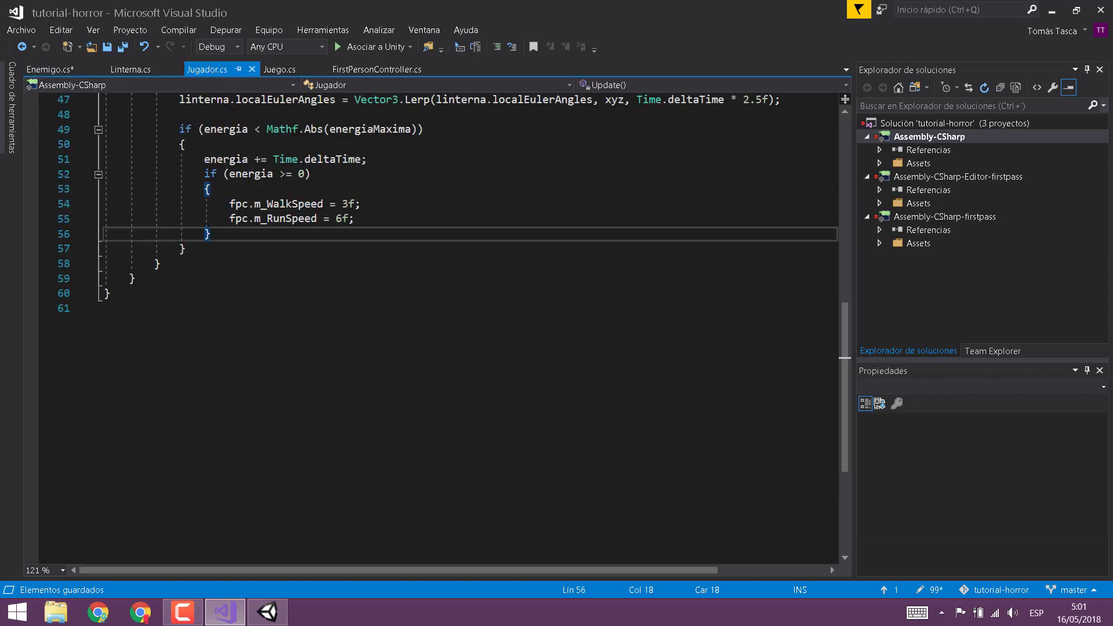
{"action": "scroll", "coordinate": [262, 192], "scroll_direction": "up", "scroll_amount": 12}
{"action": "scroll", "coordinate": [262, 191], "scroll_direction": "up", "scroll_amount": 1}
{"action": "left_click", "coordinate": [386, 248]}
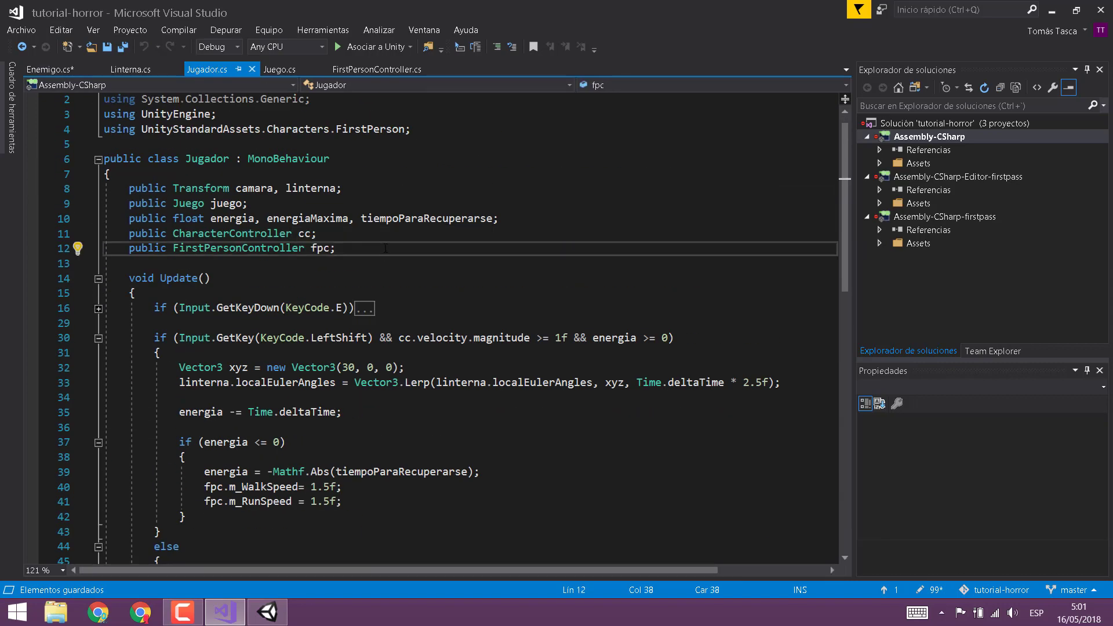
{"action": "key", "text": "Up"}
{"action": "key", "text": "Up"}
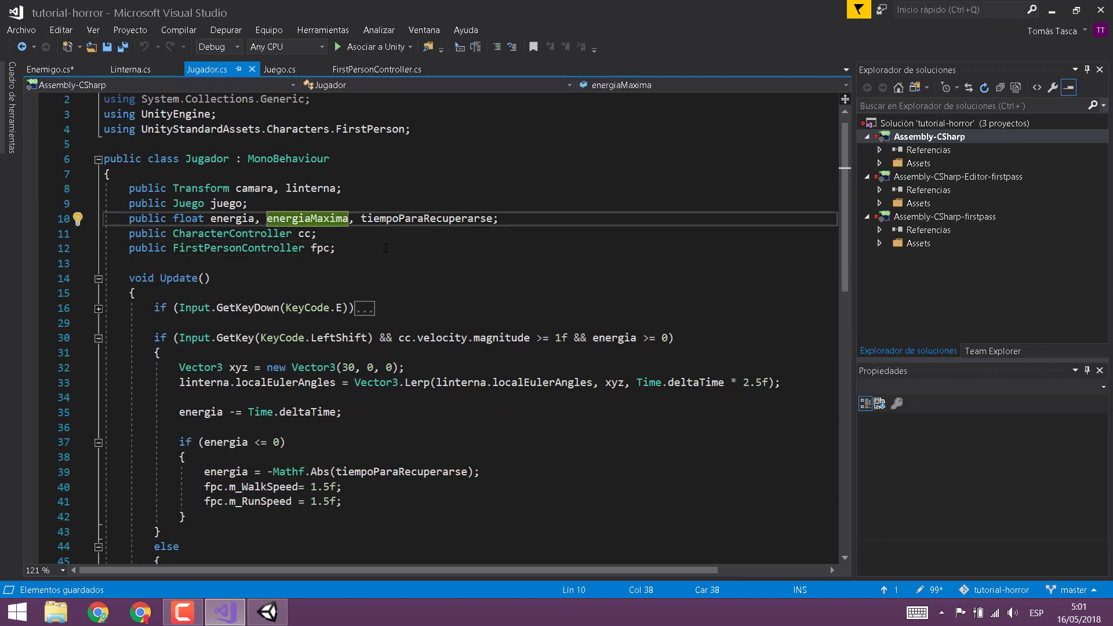
{"action": "key", "text": "ctrl+Left"}
{"action": "key", "text": "ctrl+Left"}
{"action": "key", "text": "ctrl+Left"}
{"action": "type", "text": "vida,"}
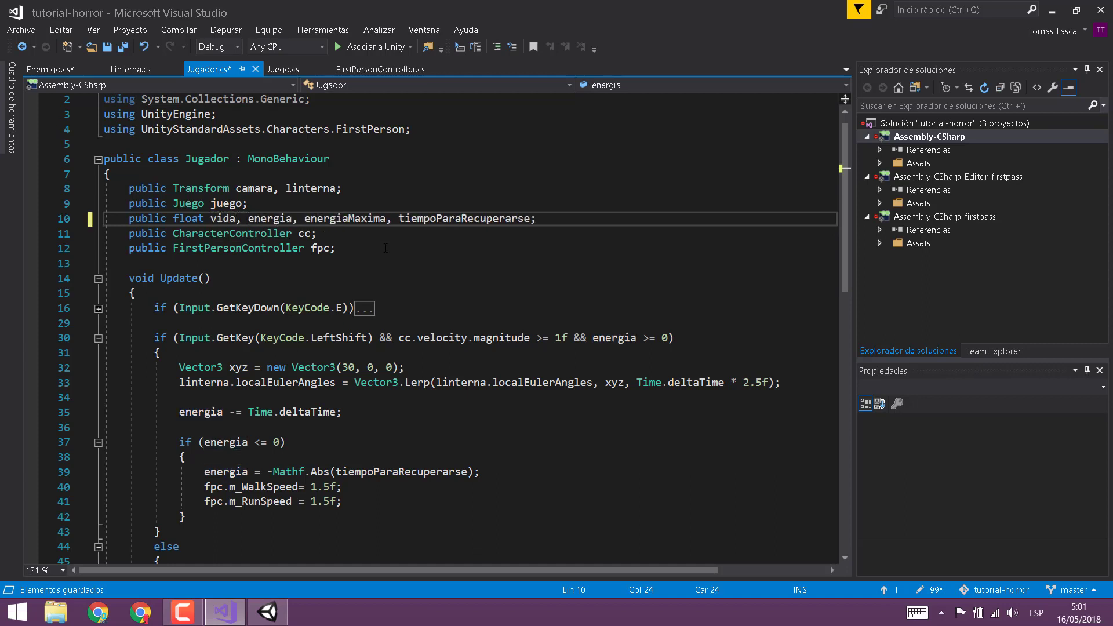
{"action": "key", "text": "ctrl+s"}
Step: Back in Enemigo.cs, complete 'public float velocidad, distancia;' and save
{"action": "key", "text": "ctrl+Tab"}
{"action": "type", "text": "float "}
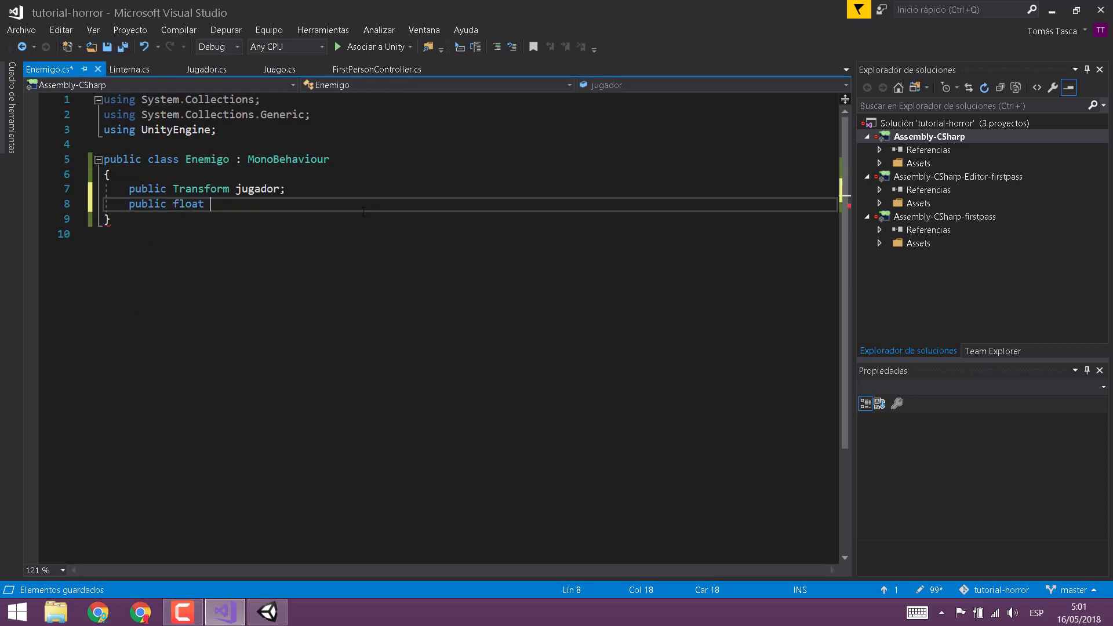
{"action": "type", "text": "velocidad,"}
{"action": "type", "text": " distancia"}
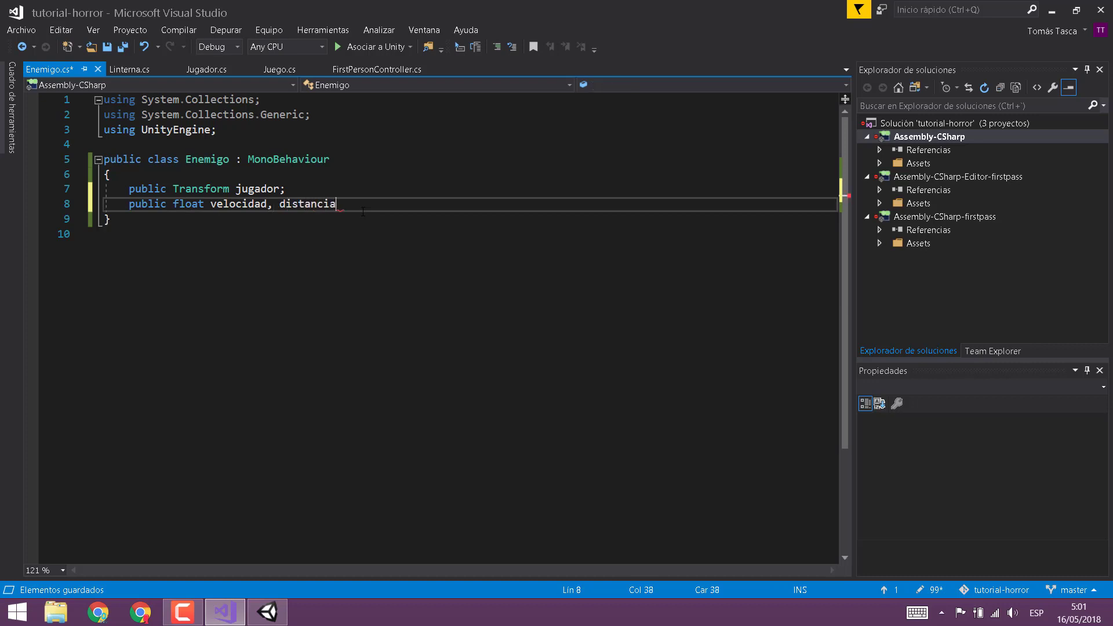
{"action": "type", "text": ";"}
{"action": "key", "text": "ctrl+s"}
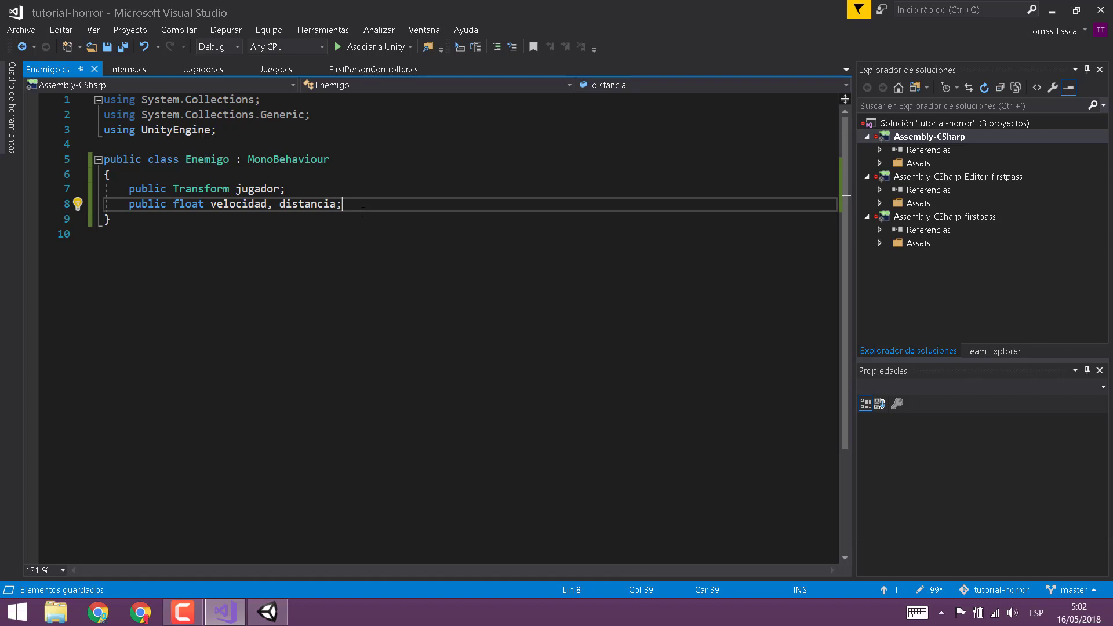
Step: Select the word distancia, then return the cursor to the line end
{"action": "key", "text": "Up"}
{"action": "key", "text": "Down"}
{"action": "key", "text": "Up"}
{"action": "key", "text": "Left"}
{"action": "key", "text": "Down"}
{"action": "key", "text": "Left"}
{"action": "key", "text": "Left"}
{"action": "key", "text": "Right"}
{"action": "key", "text": "Right"}
{"action": "key", "text": "ctrl+shift+Right"}
{"action": "key", "text": "ctrl+shift+Left"}
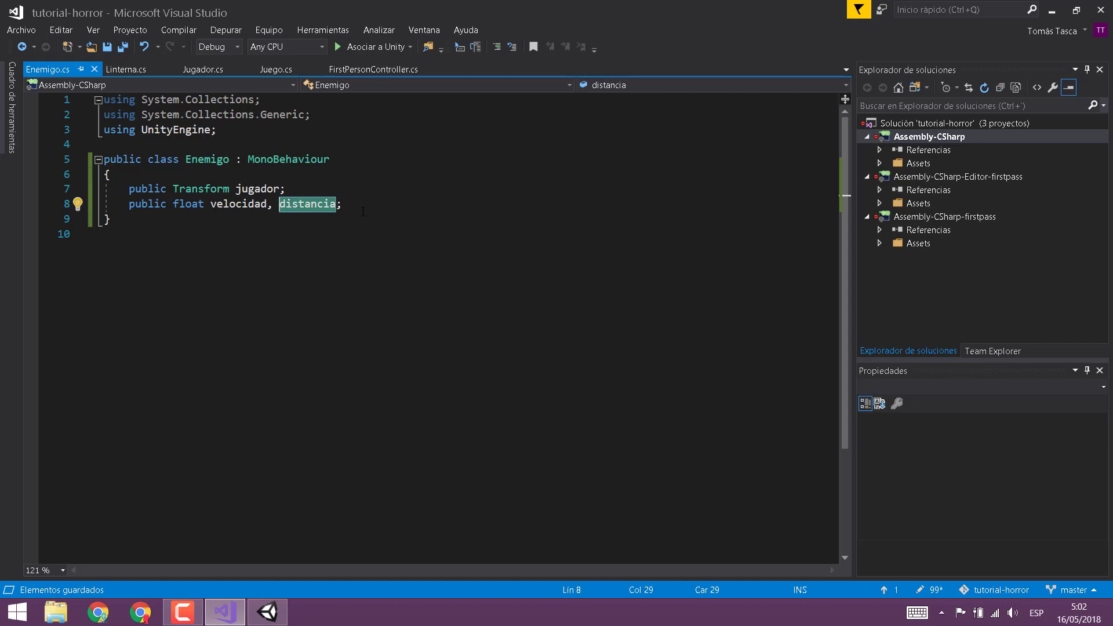
{"action": "key", "text": "End"}
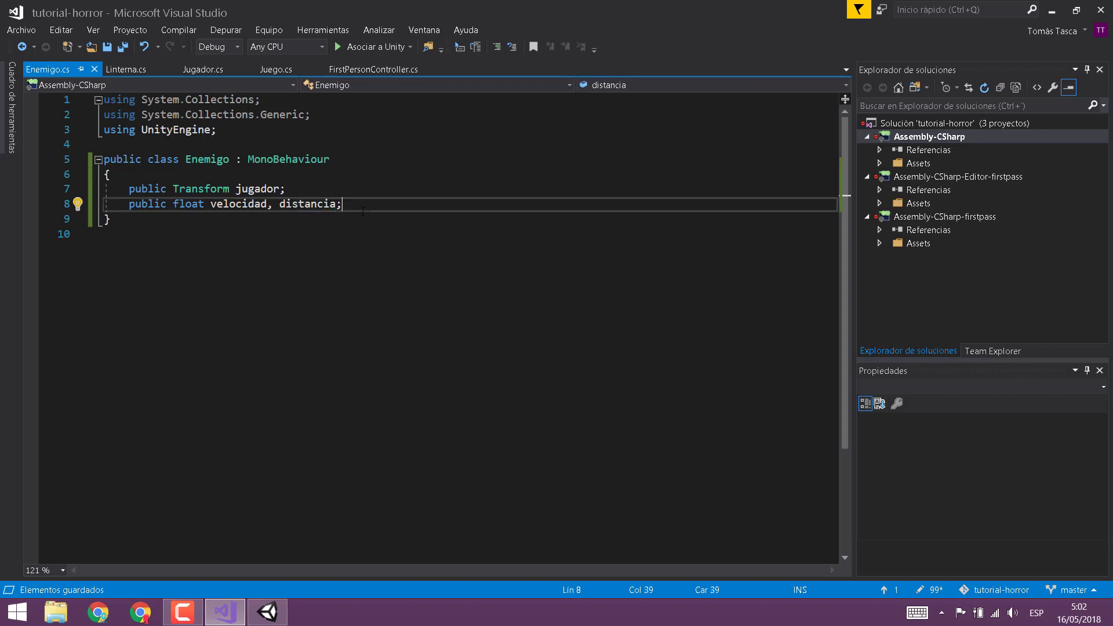
Step: Add an empty Update method to Enemigo and save
{"action": "key", "text": "Return"}
{"action": "key", "text": "Return"}
{"action": "type", "text": "public"}
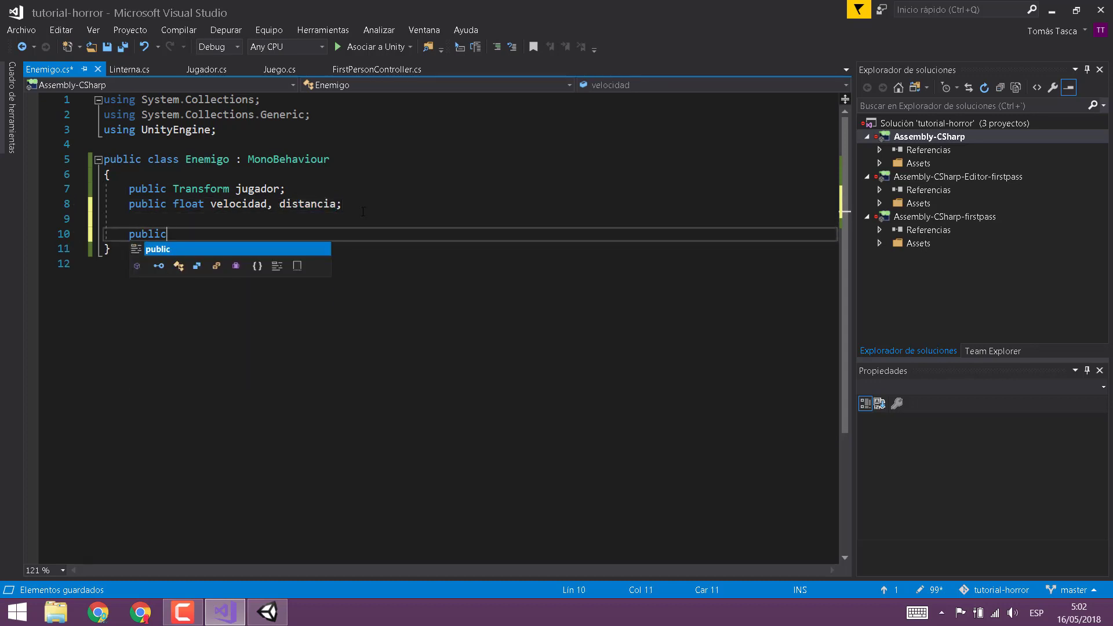
{"action": "key", "text": "BackSpace"}
{"action": "key", "text": "BackSpace"}
{"action": "key", "text": "BackSpace"}
{"action": "type", "text": "void"}
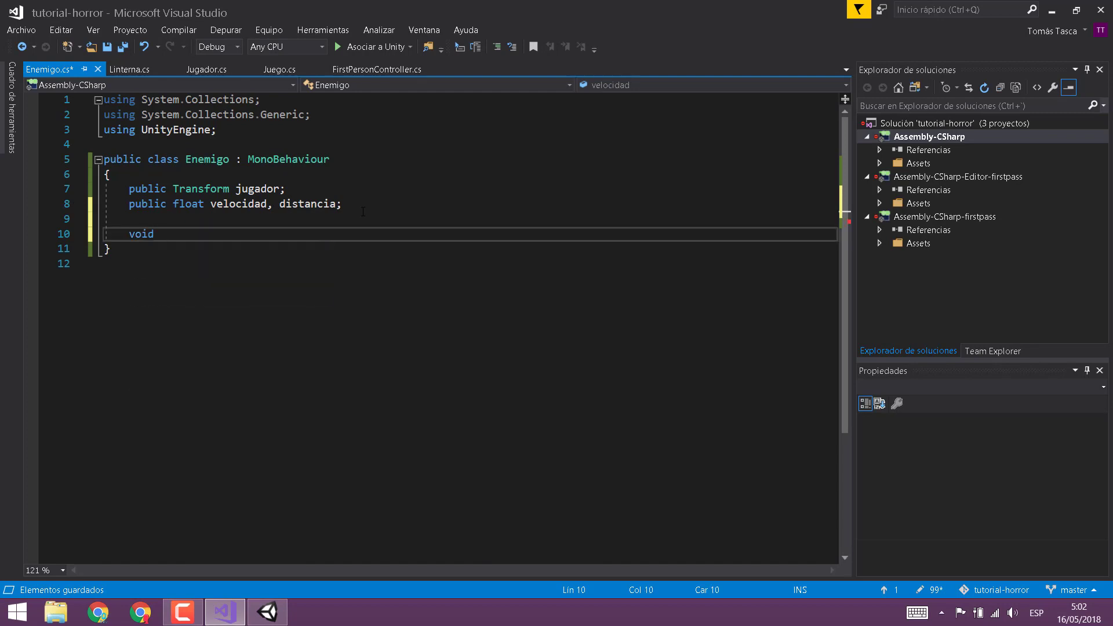
{"action": "type", "text": " Updat"}
{"action": "key", "text": "Tab"}
{"action": "key", "text": "ctrl+s"}
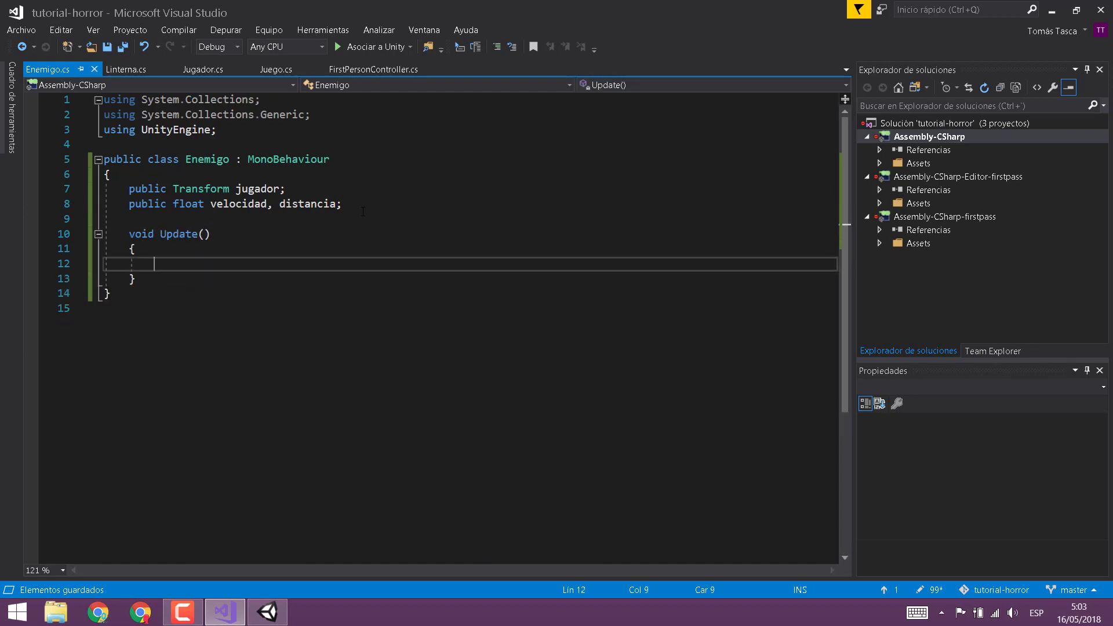
Step: Start the line transform.position = Vector3.Lerp(transform.position, ... inside Update
{"action": "type", "text": "tr"}
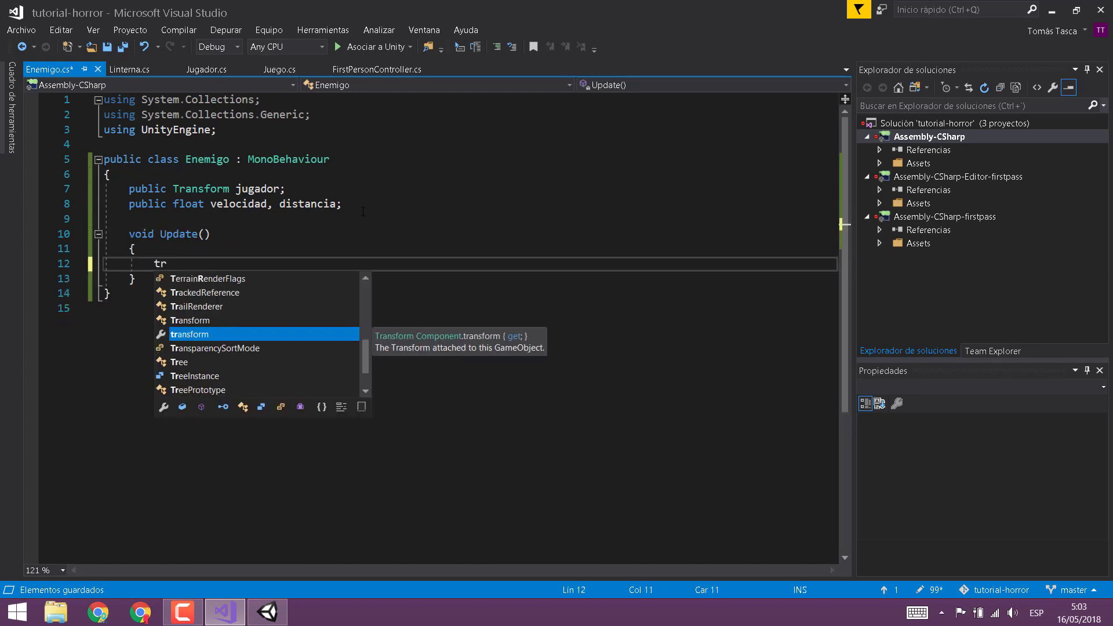
{"action": "type", "text": "ansform.po"}
{"action": "key", "text": "Tab"}
{"action": "type", "text": "= "}
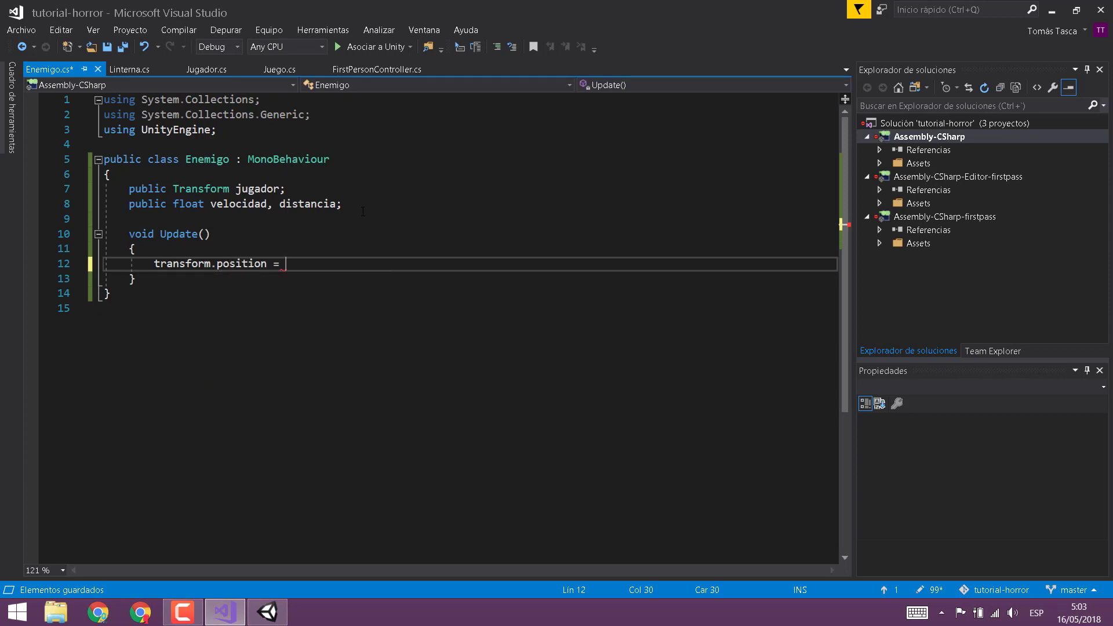
{"action": "type", "text": "Vector3.3"}
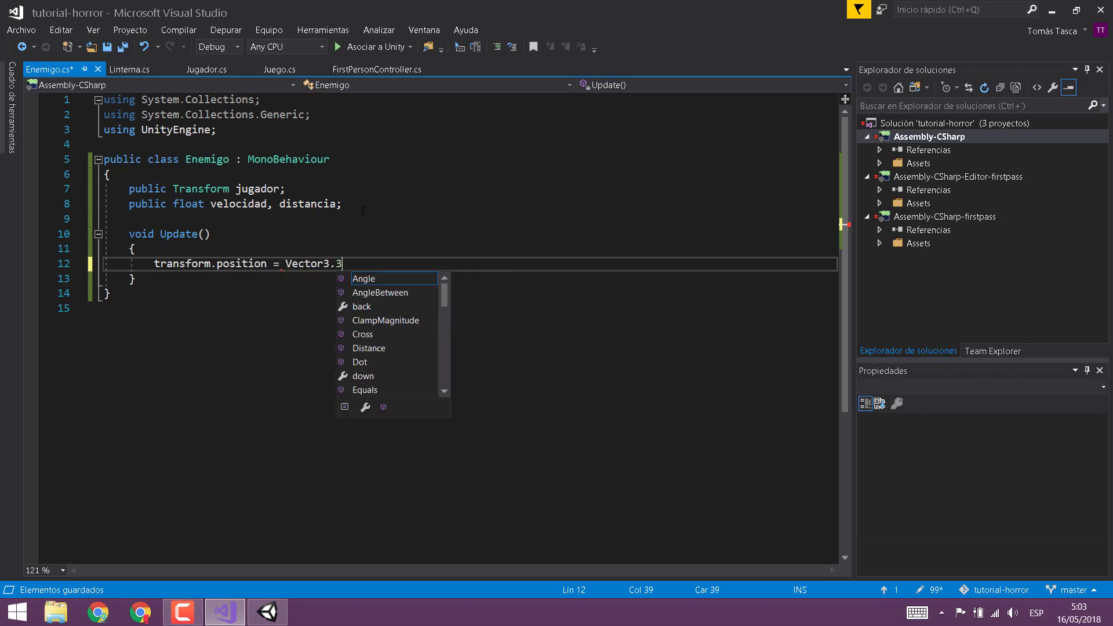
{"action": "key", "text": "BackSpace"}
{"action": "type", "text": "ler"}
{"action": "key", "text": "Tab"}
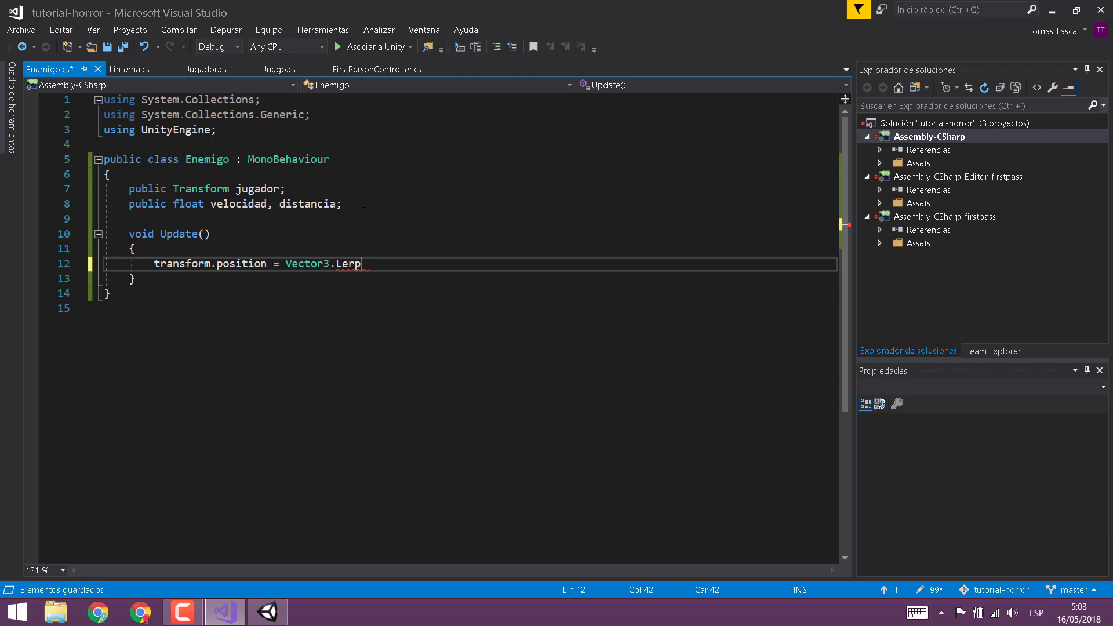
{"action": "type", "text": "()"}
{"action": "key", "text": "Left"}
{"action": "type", "text": "transform.po"}
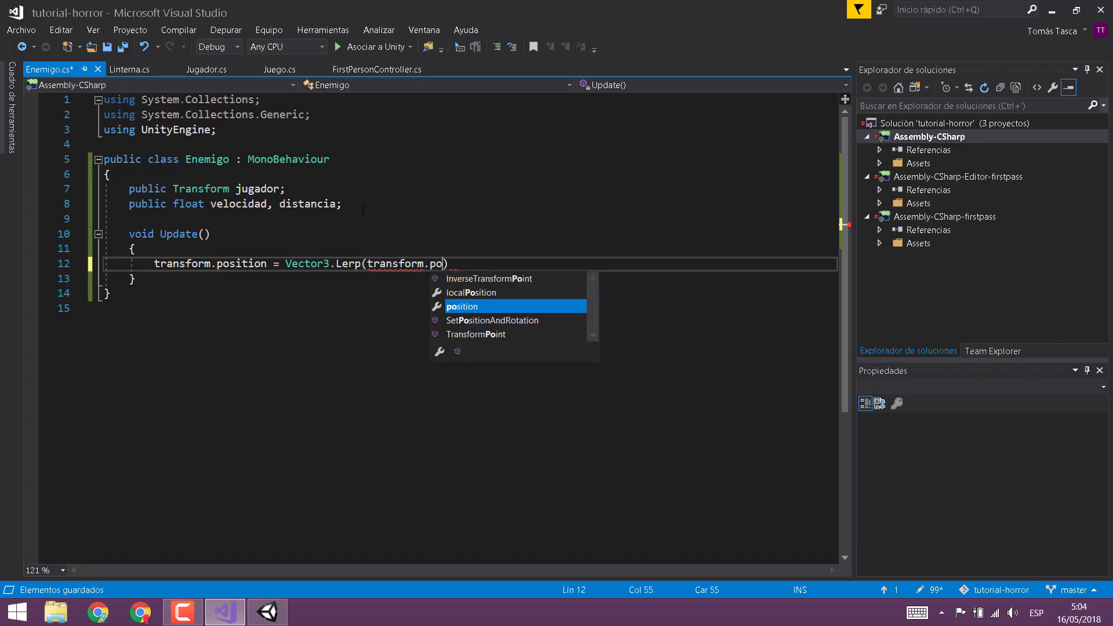
{"action": "key", "text": "Tab"}
{"action": "type", "text": ","}
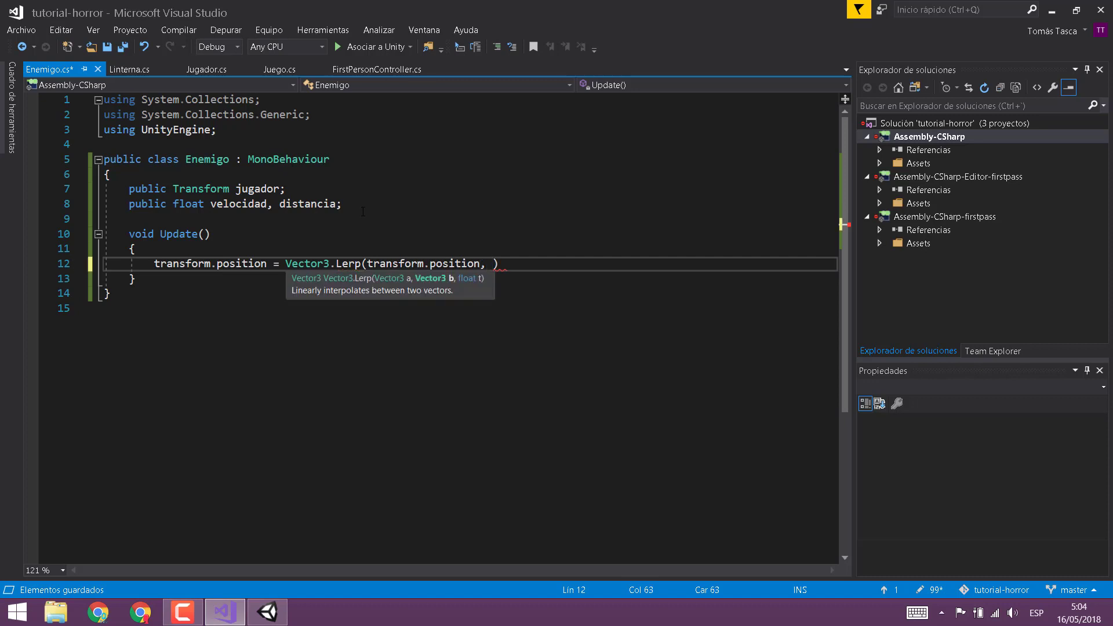
Step: Insert an if ( line above the Lerp and declare 'RaycastHit raycast;' above it
{"action": "key", "text": "Up"}
{"action": "key", "text": "Return"}
{"action": "type", "text": "if ("}
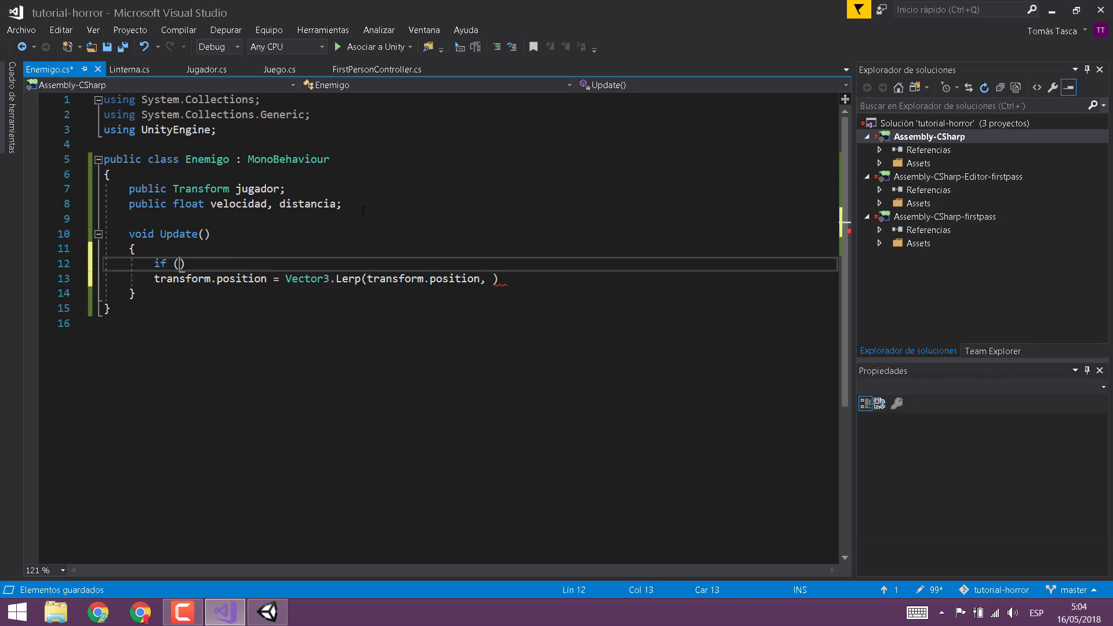
{"action": "key", "text": "Up"}
{"action": "key", "text": "Return"}
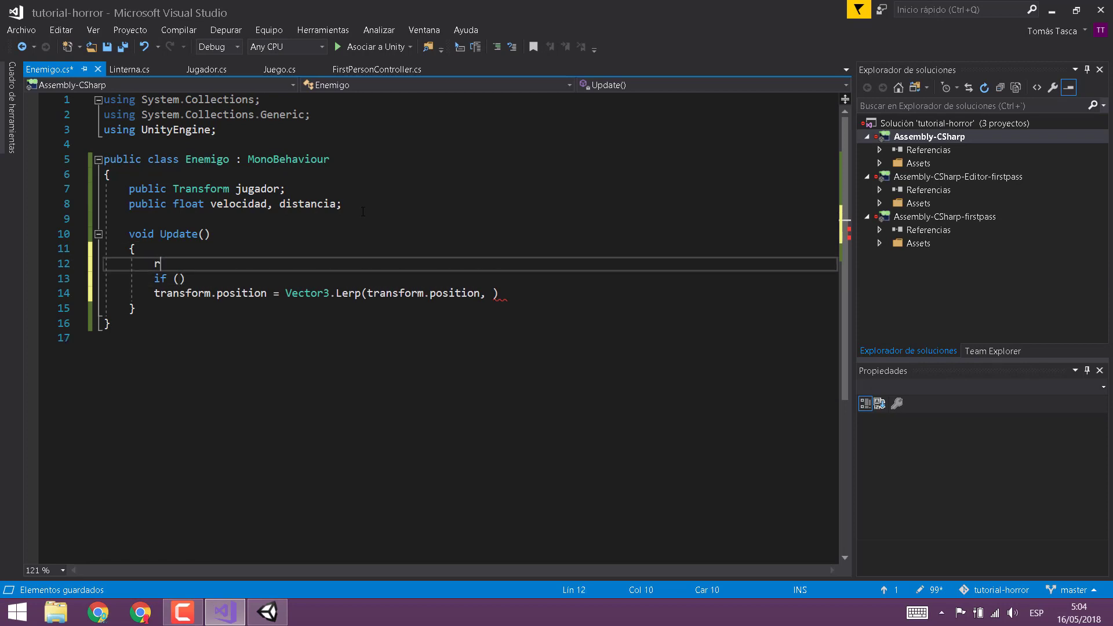
{"action": "type", "text": "raycas"}
{"action": "key", "text": "Down"}
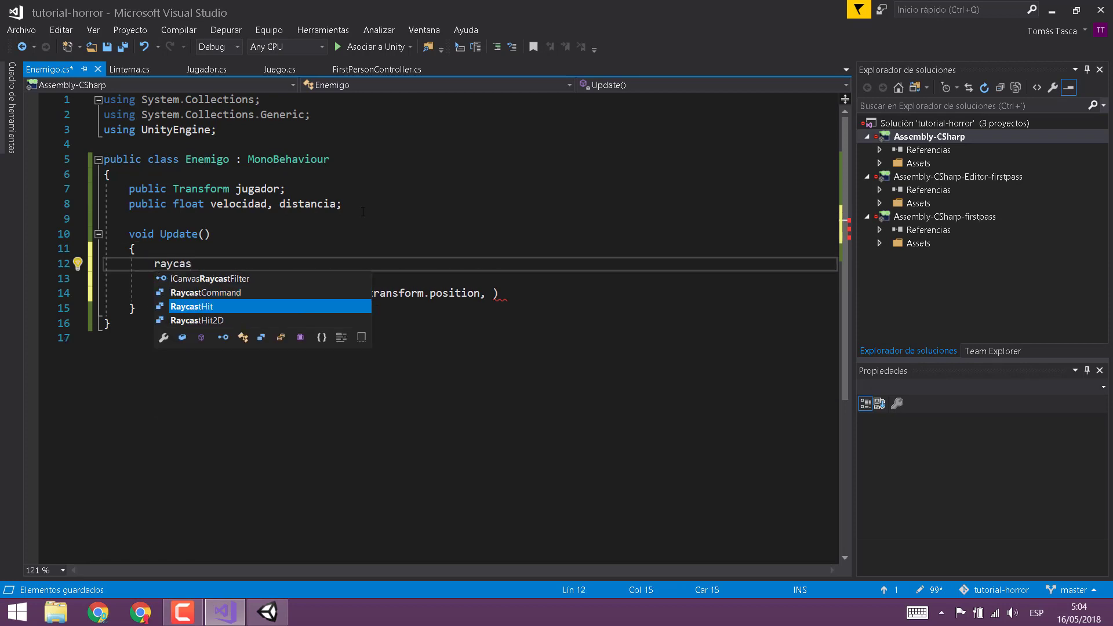
{"action": "key", "text": "space"}
{"action": "type", "text": "r"}
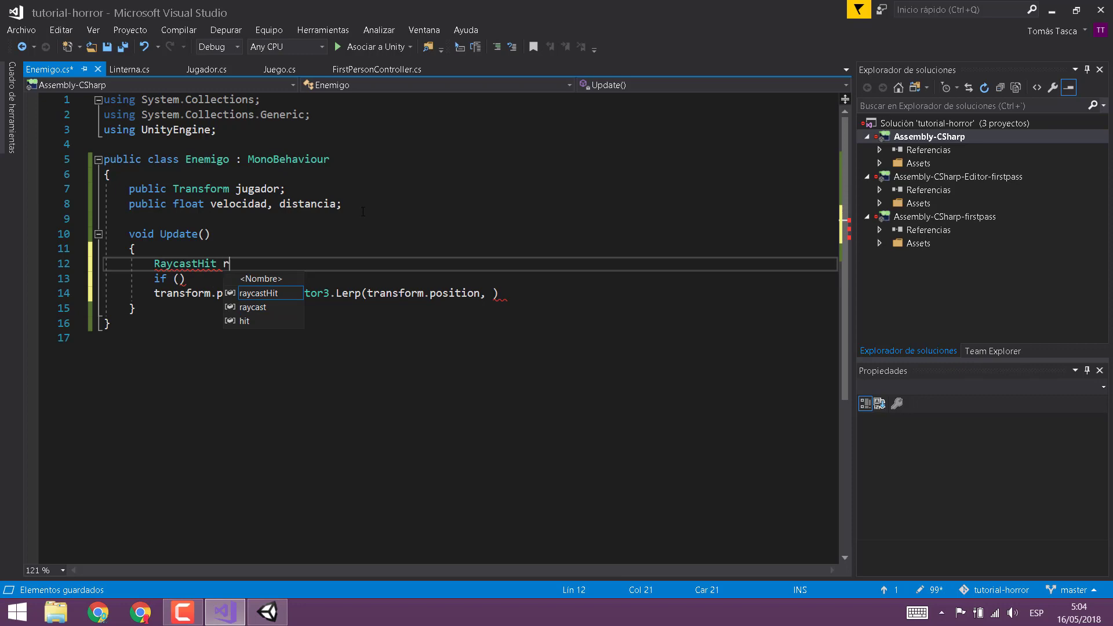
{"action": "type", "text": "ayca;"}
{"action": "key", "text": "Down"}
{"action": "key", "text": "Left"}
Step: Begin the if condition with Phy, check Jugador.cs, and save Enemigo
{"action": "type", "text": "Phy"}
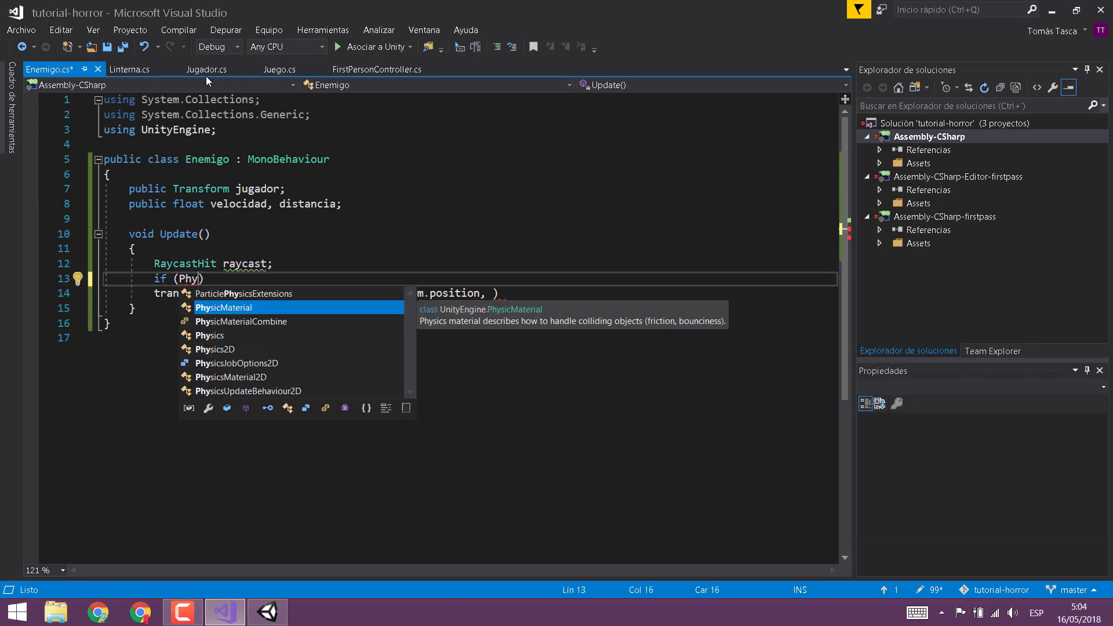
{"action": "left_click", "coordinate": [206, 69]}
{"action": "key", "text": "ctrl+Tab"}
{"action": "key", "text": "ctrl+s"}
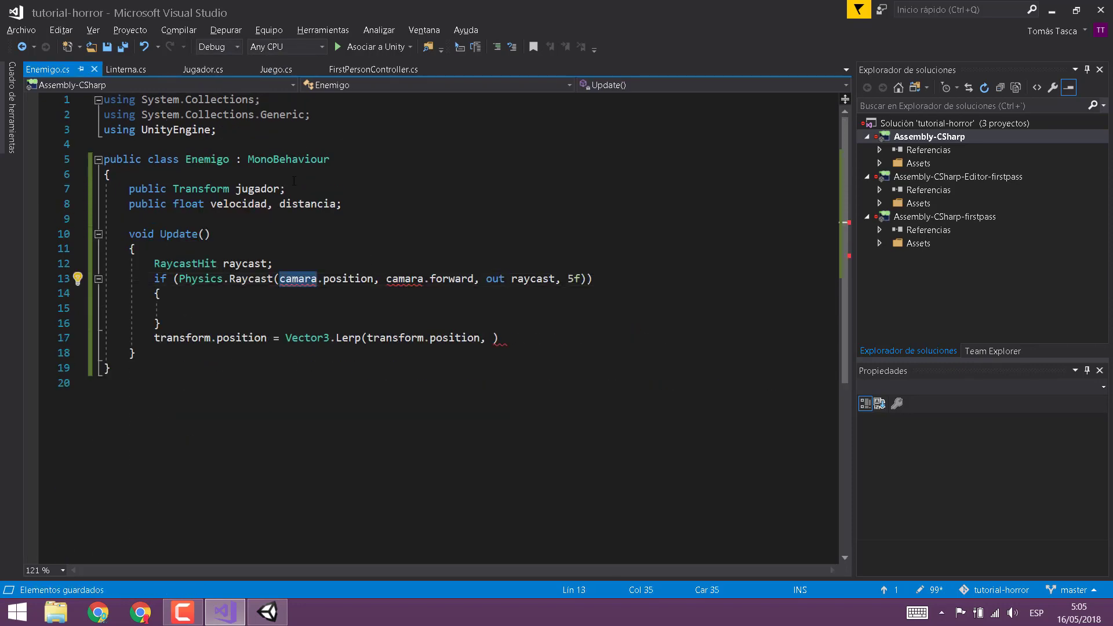
{"action": "left_click", "coordinate": [254, 188]}
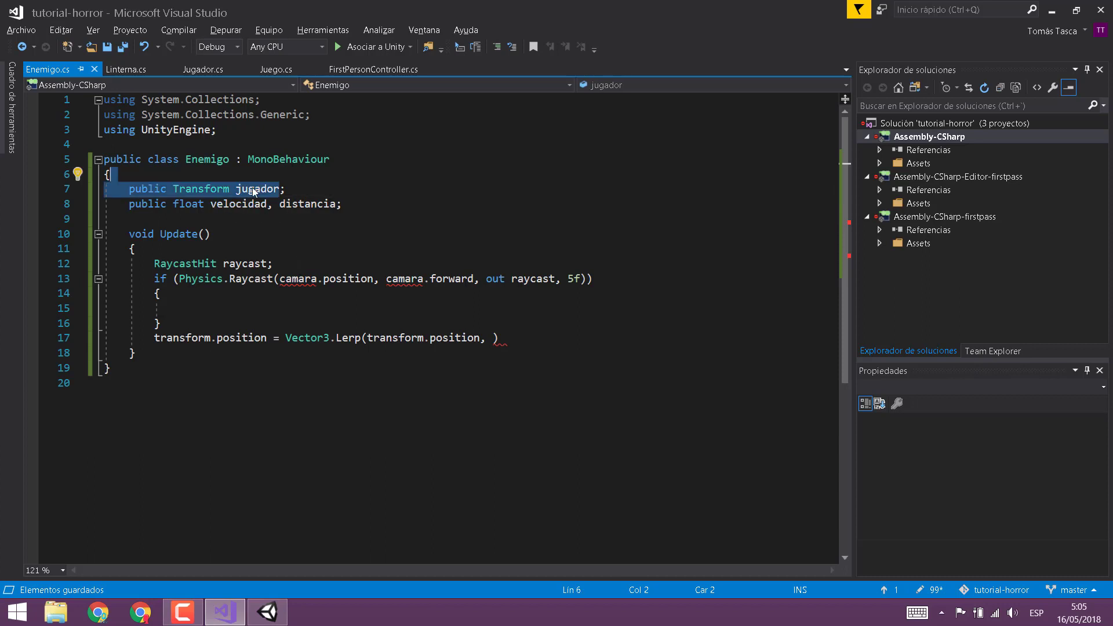
Step: Replace camara with transform in the Raycast and swap 5f for Mathf.Abs(distancia)
{"action": "double_click", "coordinate": [298, 279]}
{"action": "type", "text": "tra"}
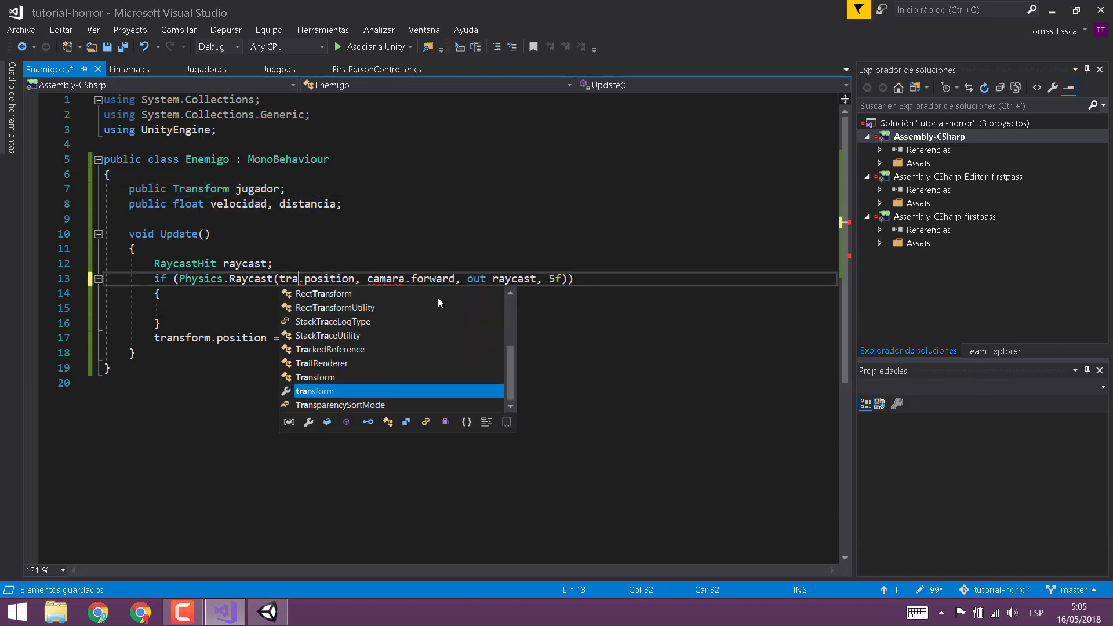
{"action": "key", "text": "Tab"}
{"action": "left_click", "coordinate": [623, 279]}
{"action": "key", "text": "Left"}
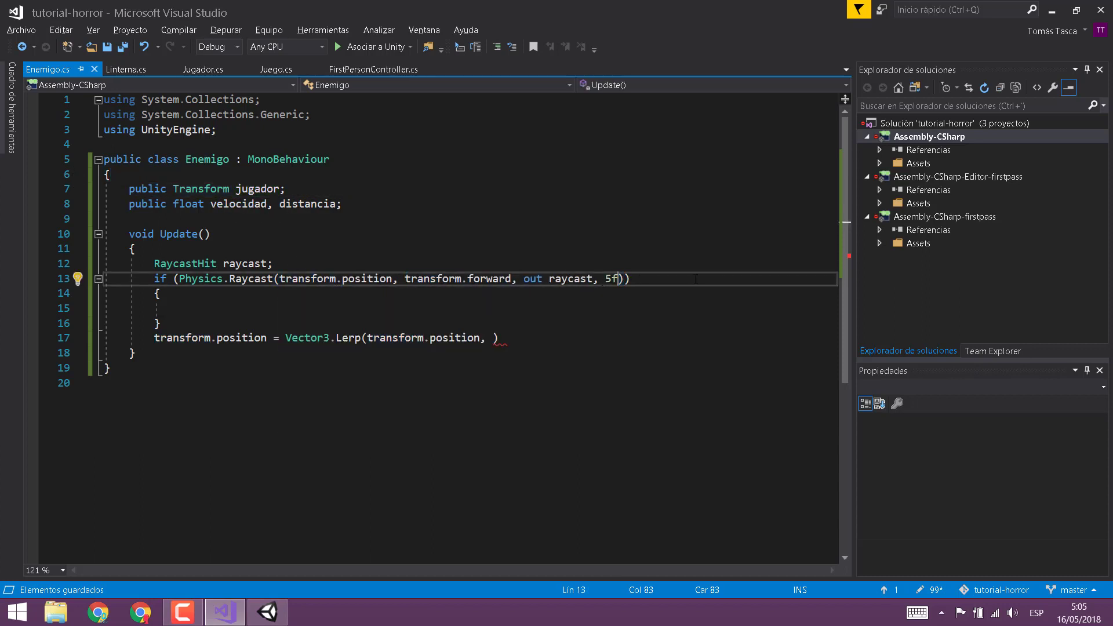
{"action": "key", "text": "BackSpace"}
{"action": "key", "text": "BackSpace"}
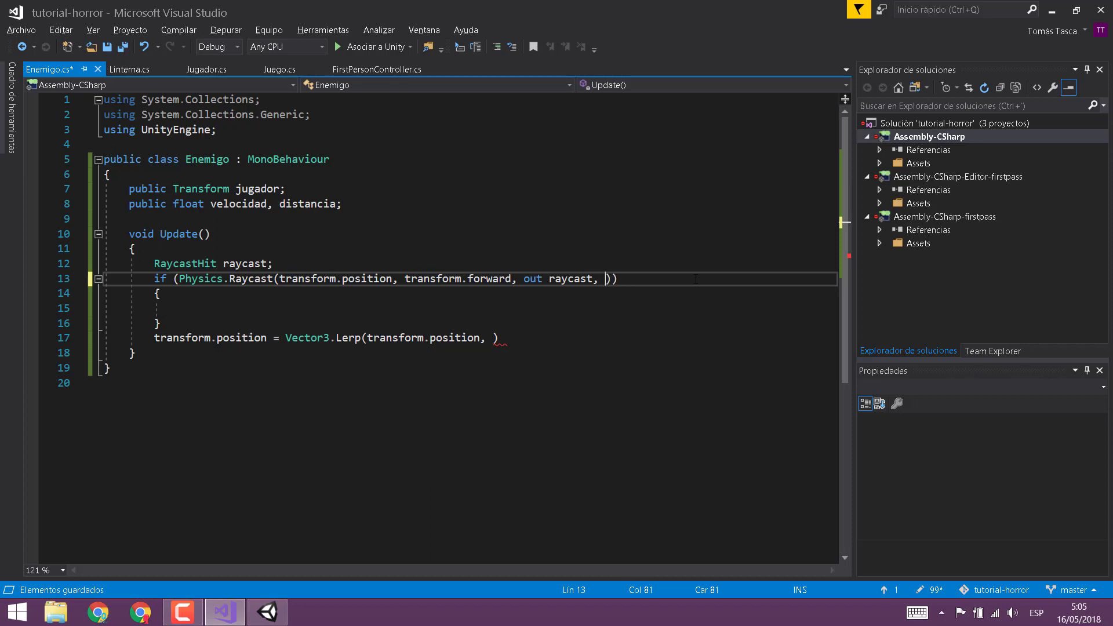
{"action": "type", "text": "distancia"}
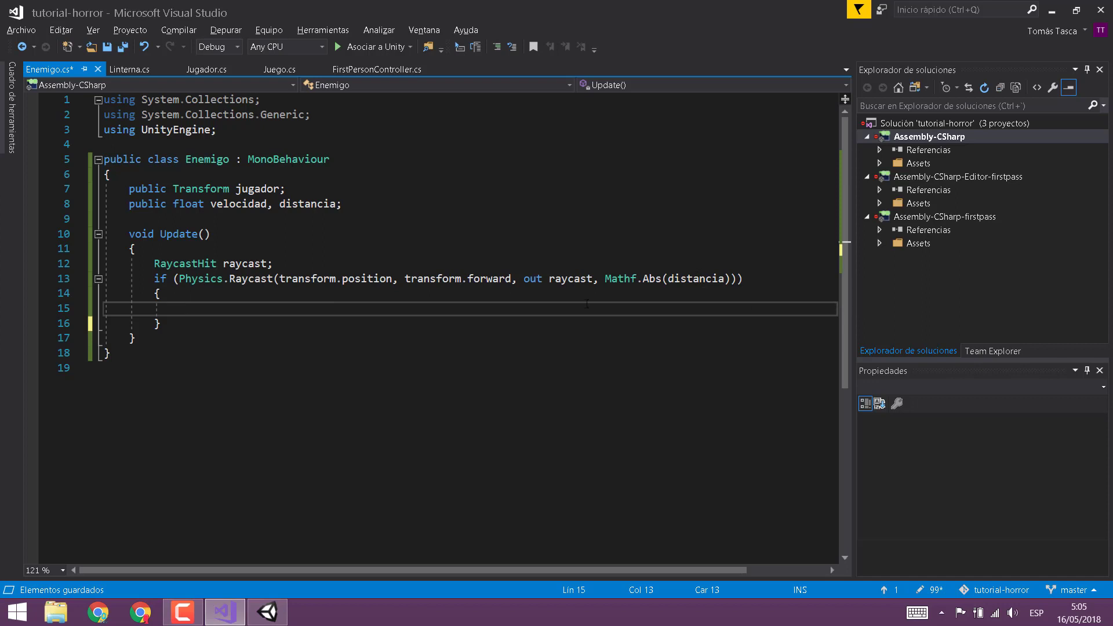
Step: Start a nested if checking raycast.collider.gameObject.CompareTag("Player")
{"action": "type", "text": "ray"}
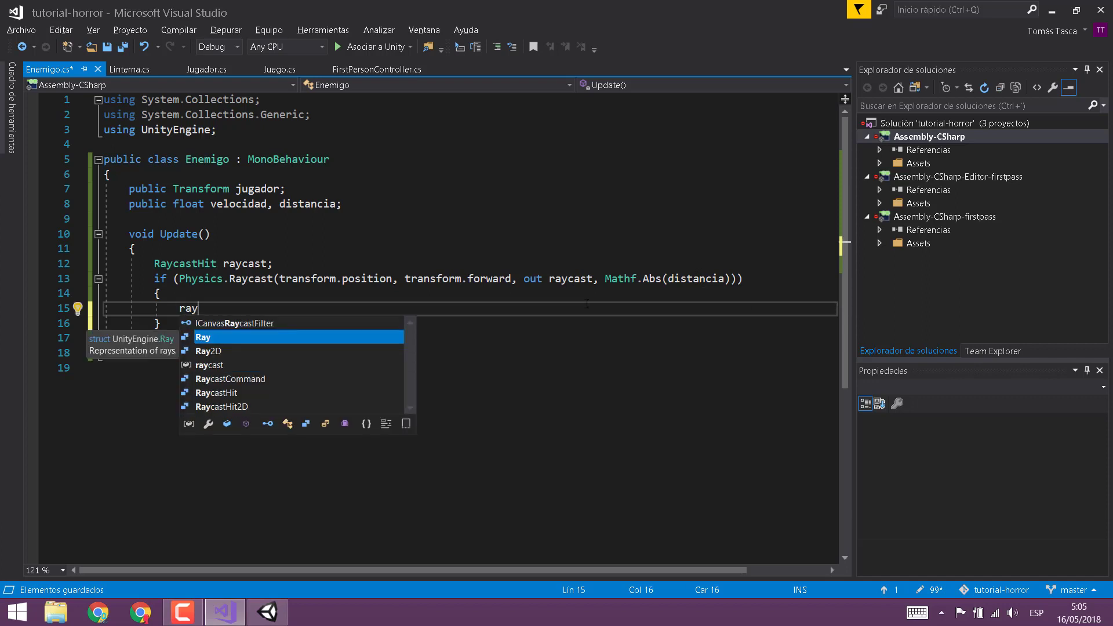
{"action": "key", "text": "BackSpace"}
{"action": "key", "text": "BackSpace"}
{"action": "key", "text": "BackSpace"}
{"action": "type", "text": "if("}
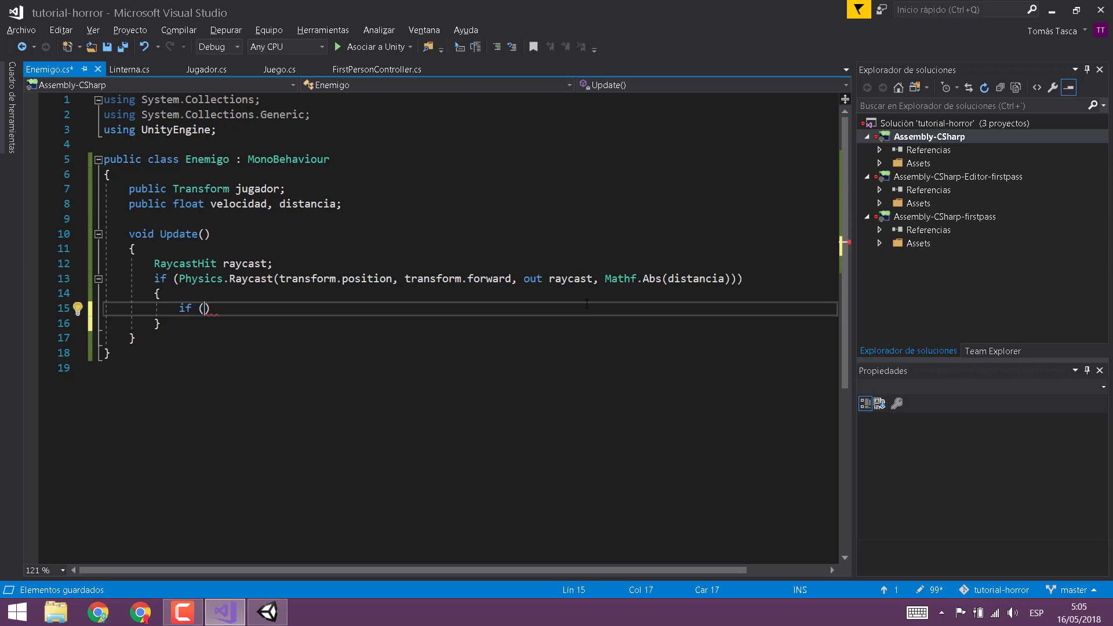
{"action": "type", "text": "ray"}
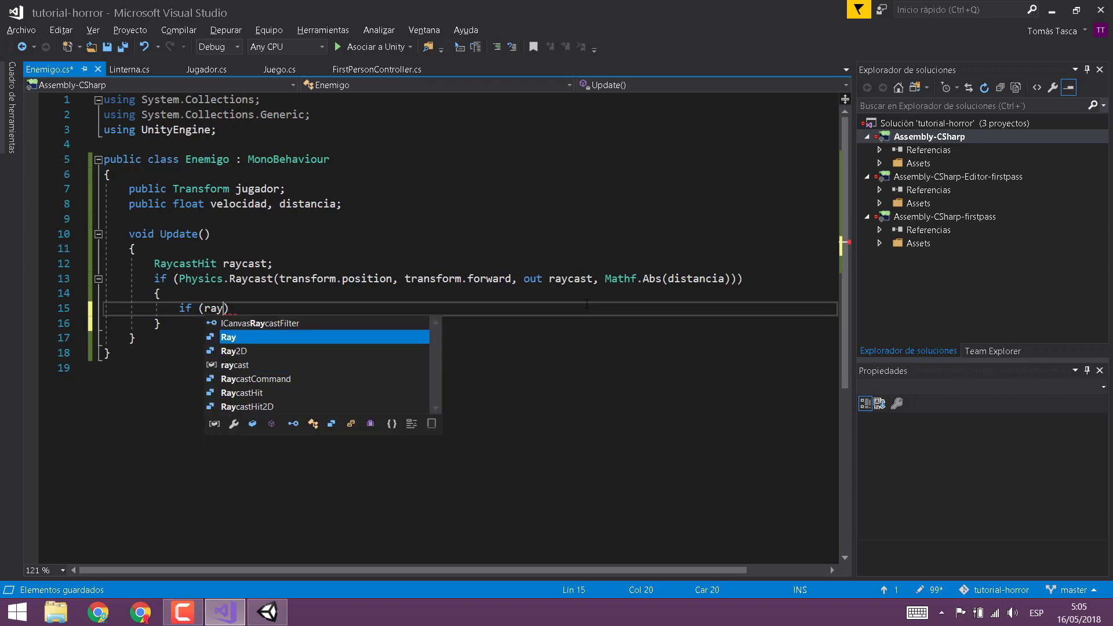
{"action": "type", "text": "cast."}
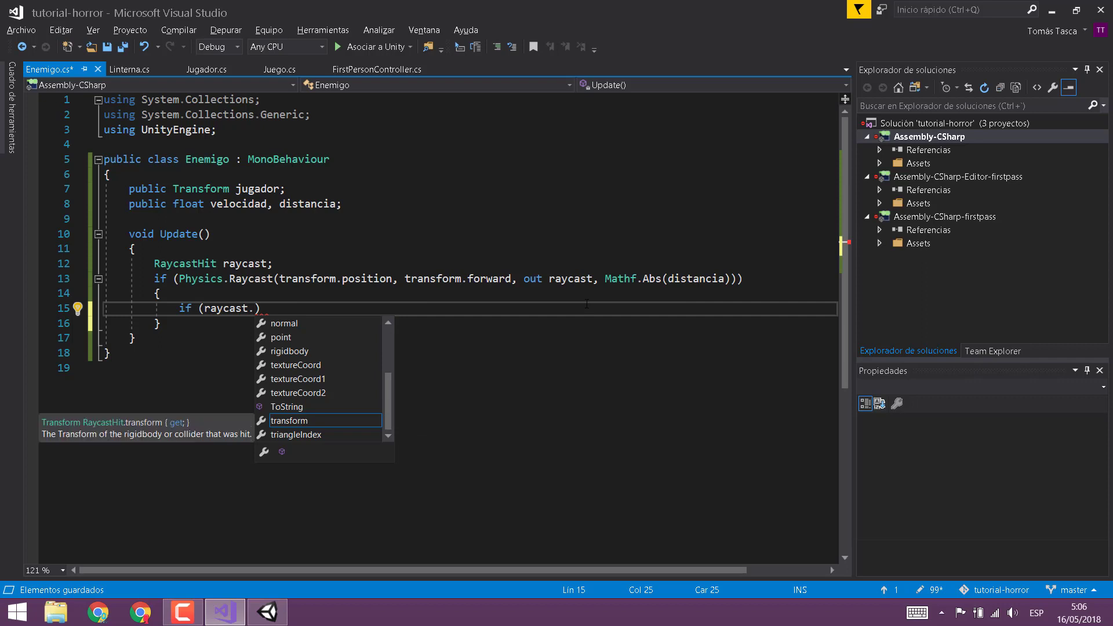
{"action": "type", "text": "collider."}
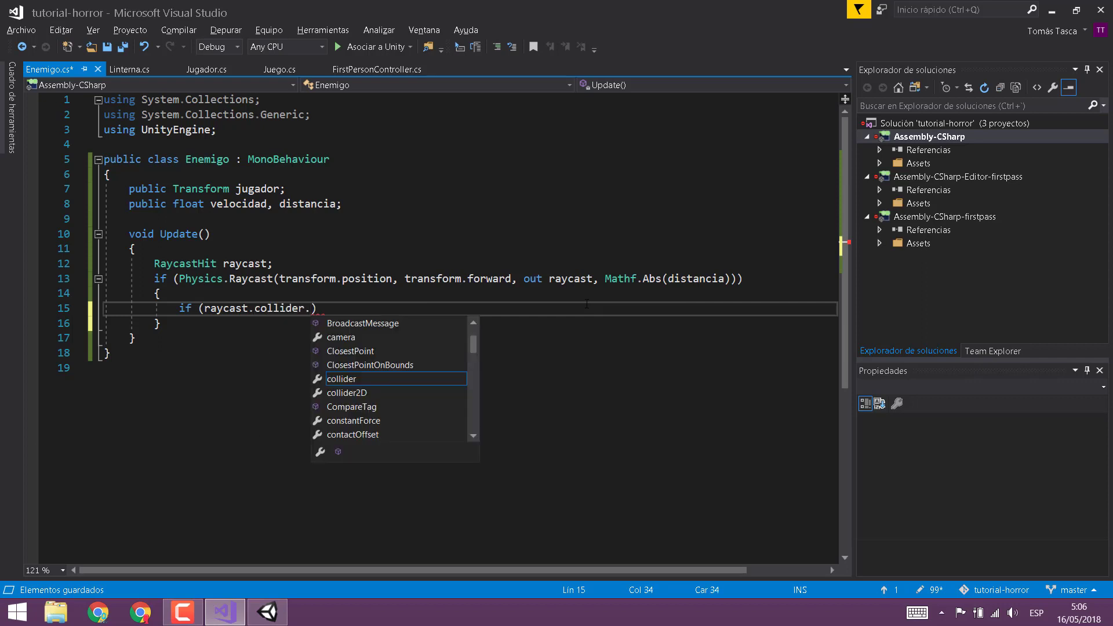
{"action": "type", "text": "gm"}
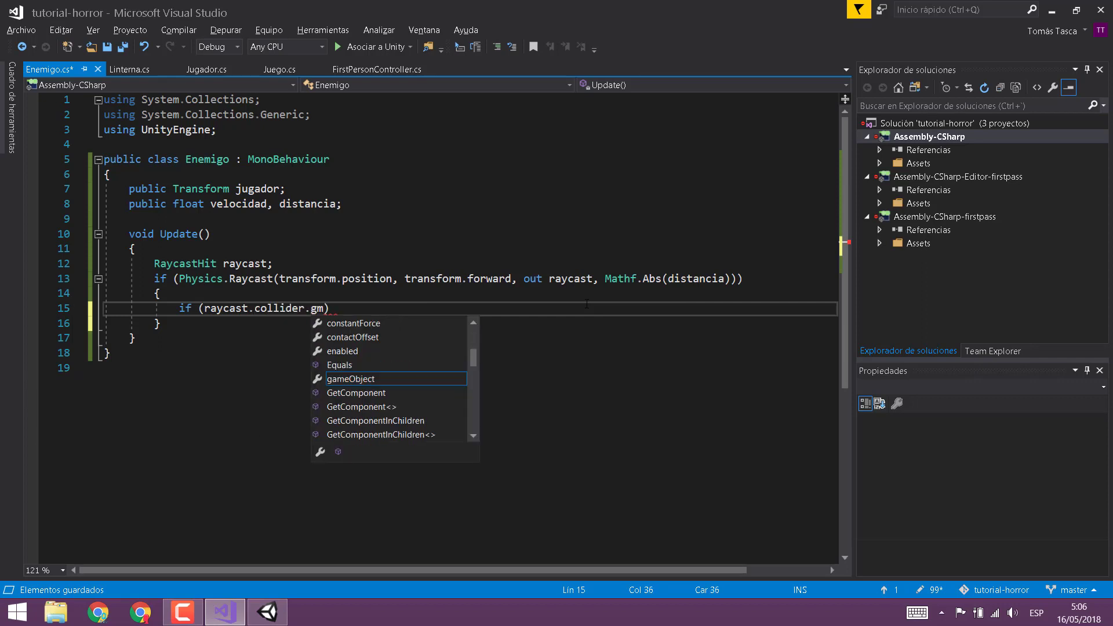
{"action": "type", "text": "."}
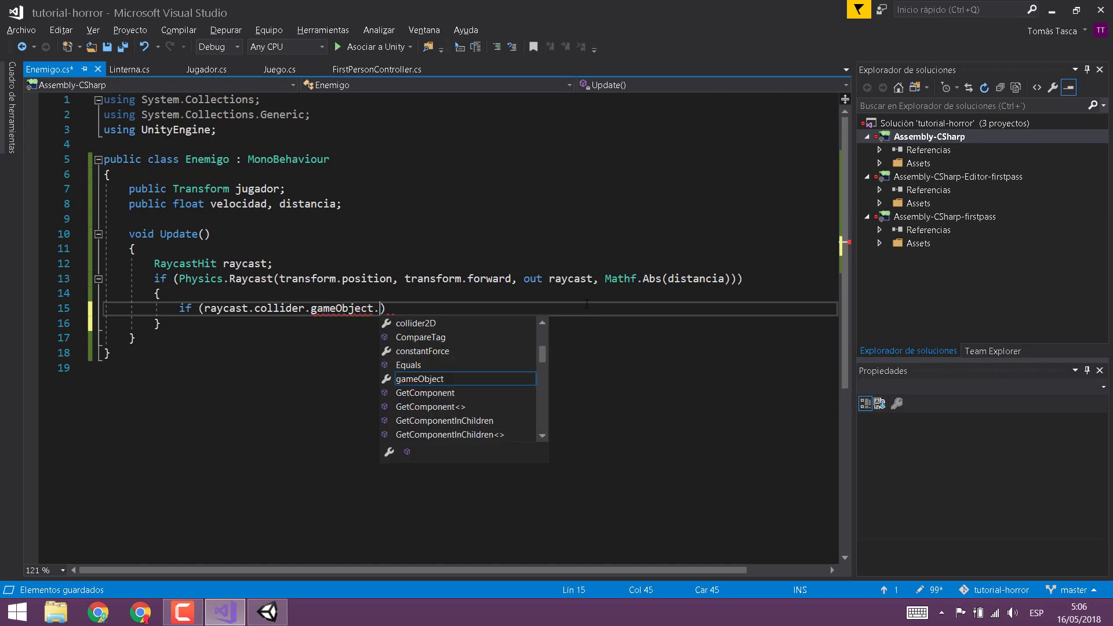
{"action": "type", "text": "com(\""}
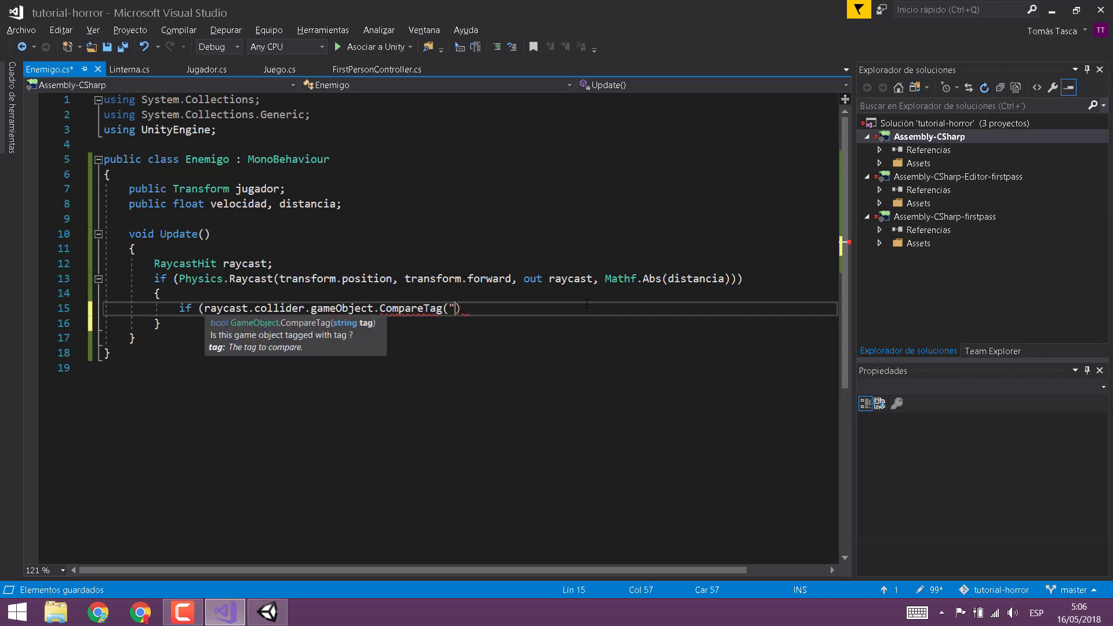
{"action": "type", "text": "Player\""}
{"action": "type", "text": ")"}
Step: Open a brace block under the Player tag check and save
{"action": "key", "text": "ctrl+s"}
{"action": "key", "text": "Return"}
{"action": "type", "text": "{"}
{"action": "key", "text": "Return"}
{"action": "key", "text": "ctrl+s"}
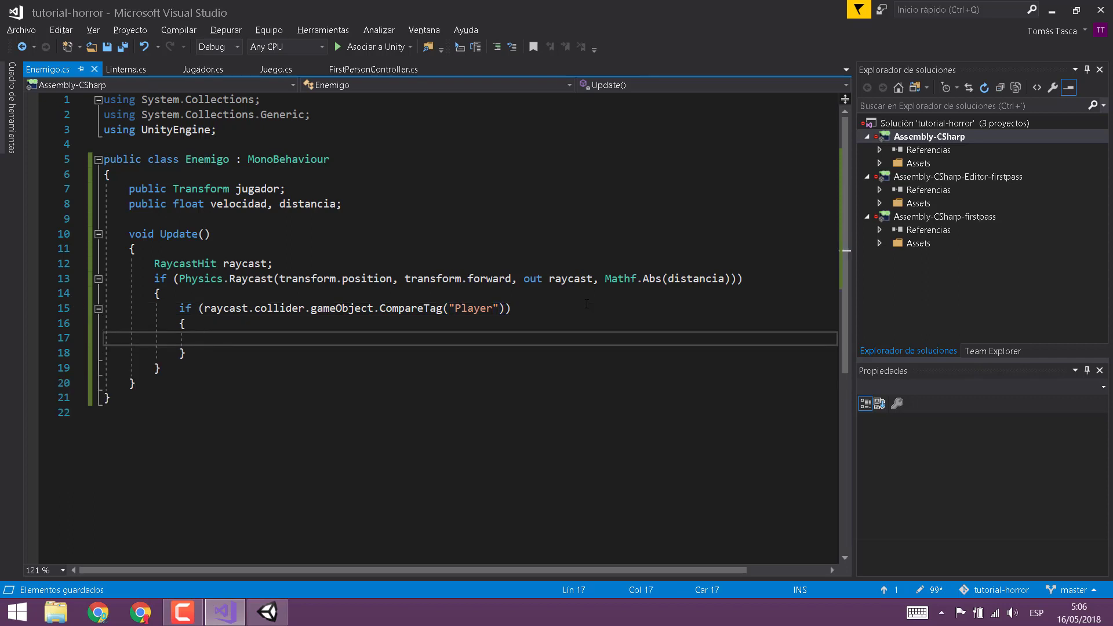
Step: Write a chase line Lerping transform.position toward jugador.position by Mathf.Abs(Time.deltaTime * velocidad)
{"action": "type", "text": "V"}
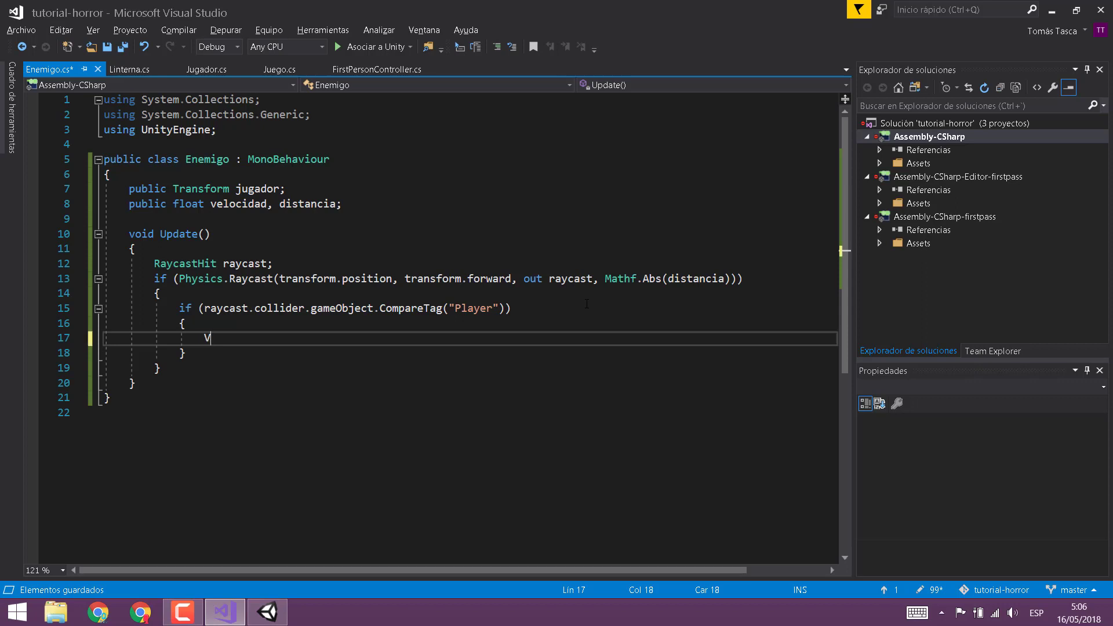
{"action": "type", "text": "el"}
{"action": "key", "text": "BackSpace"}
{"action": "key", "text": "BackSpace"}
{"action": "key", "text": "BackSpace"}
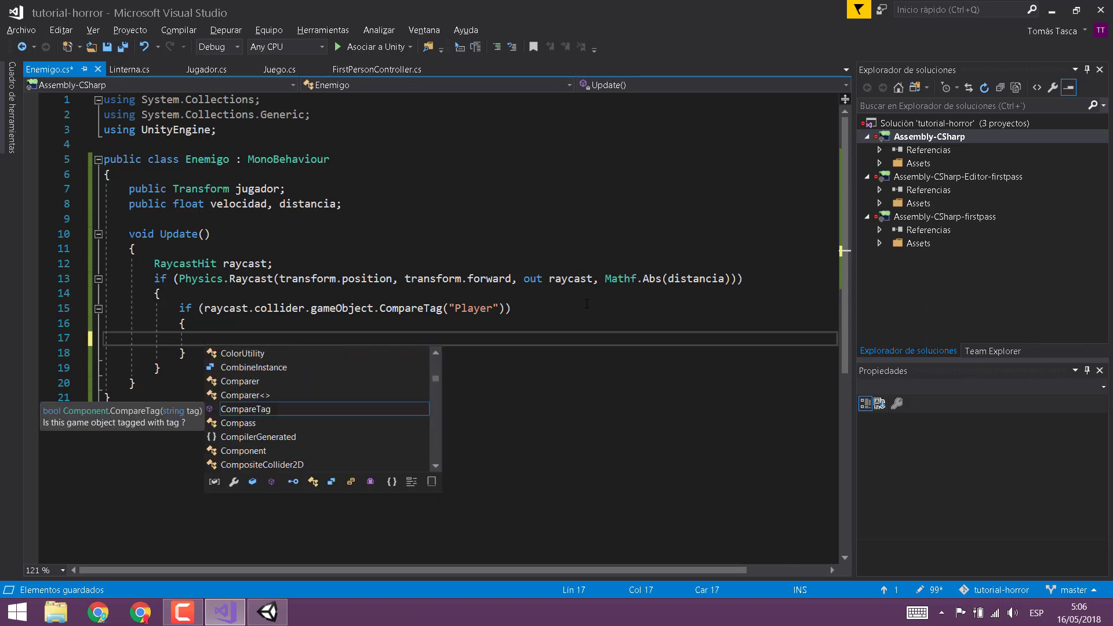
{"action": "type", "text": "tran"}
{"action": "key", "text": "Tab"}
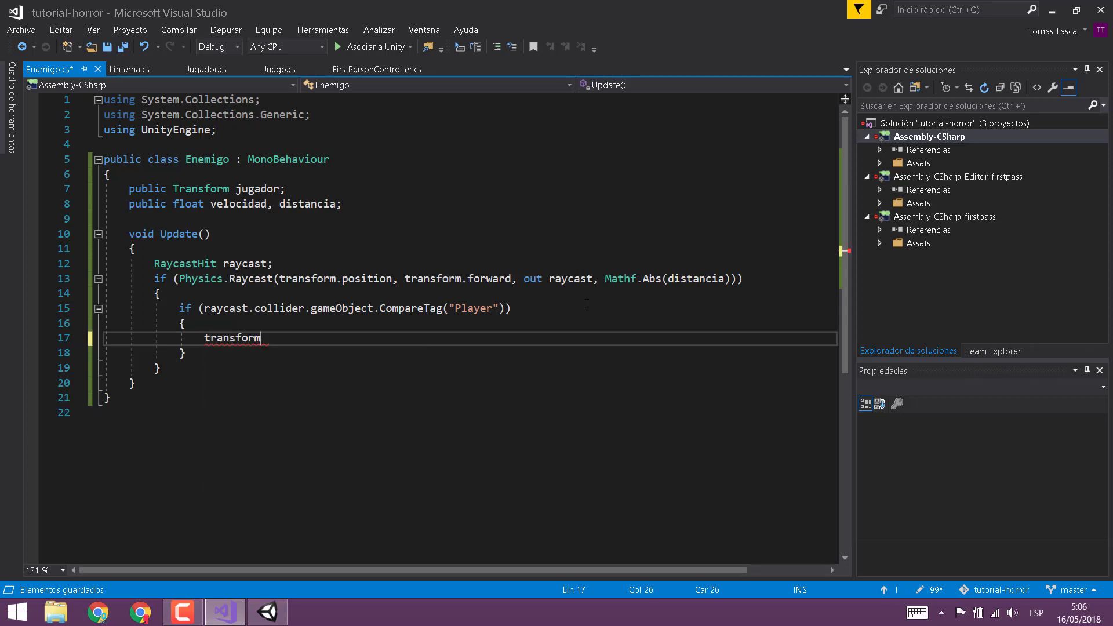
{"action": "type", "text": ".po"}
{"action": "key", "text": "Tab"}
{"action": "type", "text": "= "}
{"action": "type", "text": "Vector3."}
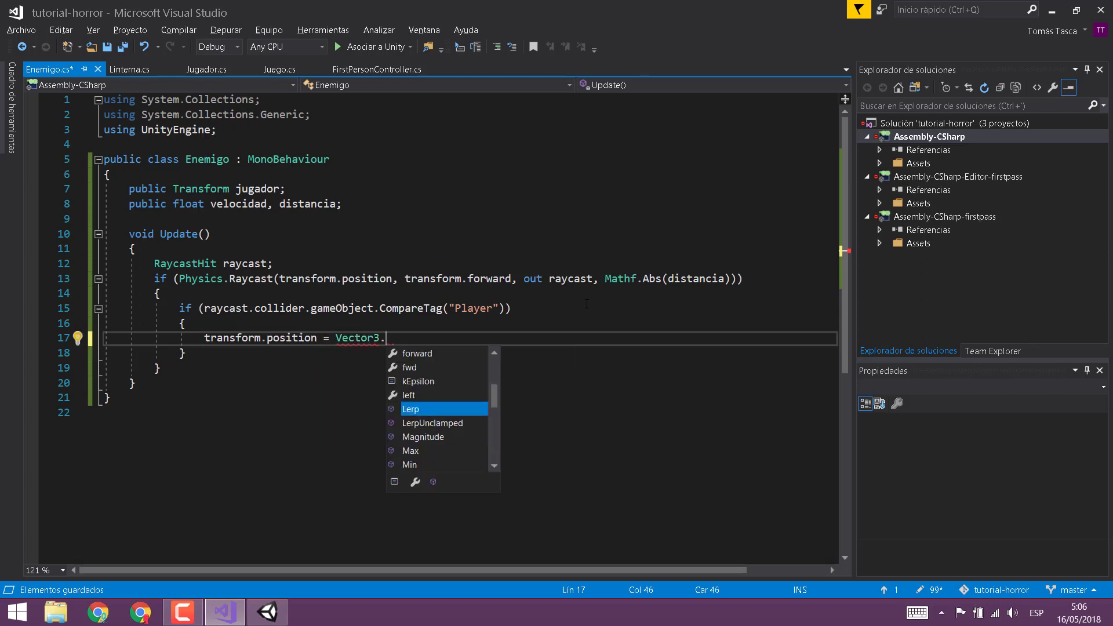
{"action": "key", "text": "Tab"}
{"action": "type", "text": "("}
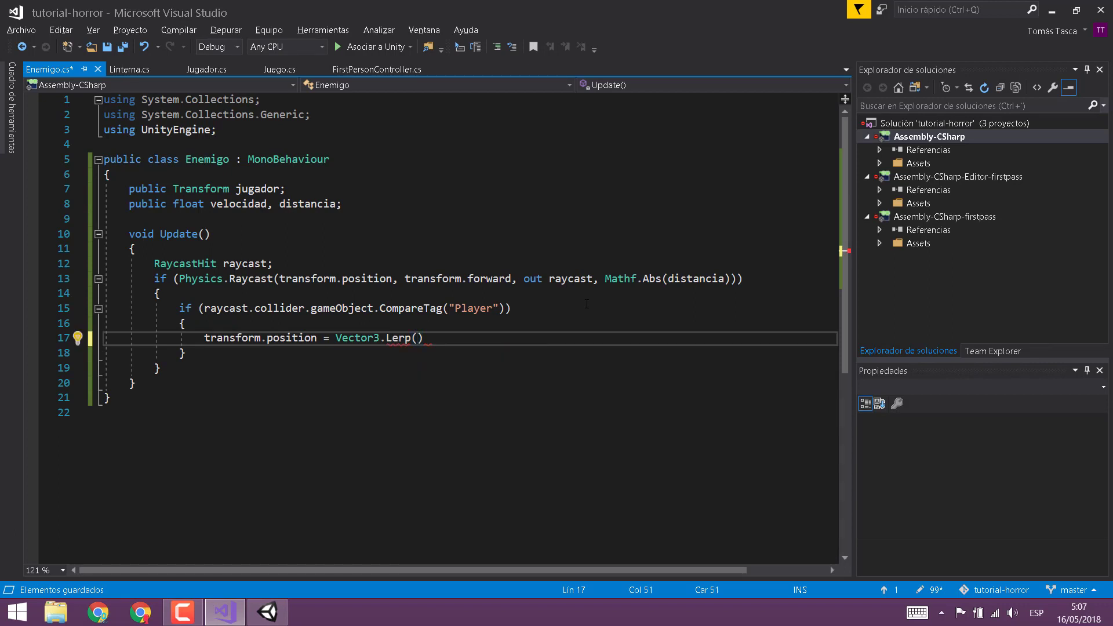
{"action": "type", "text": "transform.po"}
{"action": "key", "text": "Tab"}
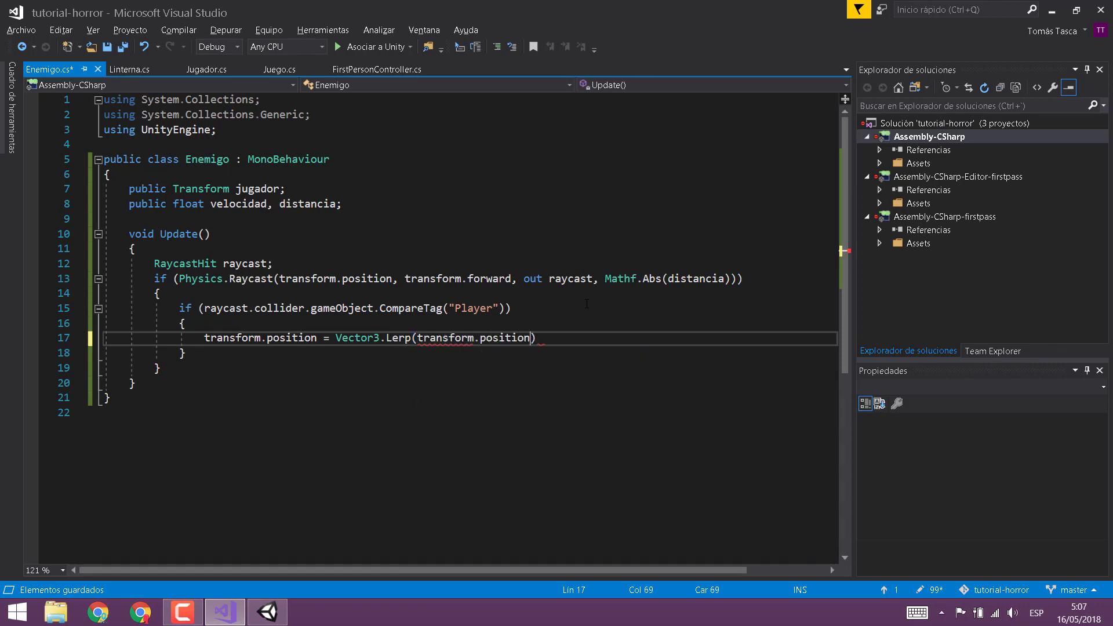
{"action": "type", "text": ", jugador.position, Mathf.Abs(Time.deltaTime * velocidad));"}
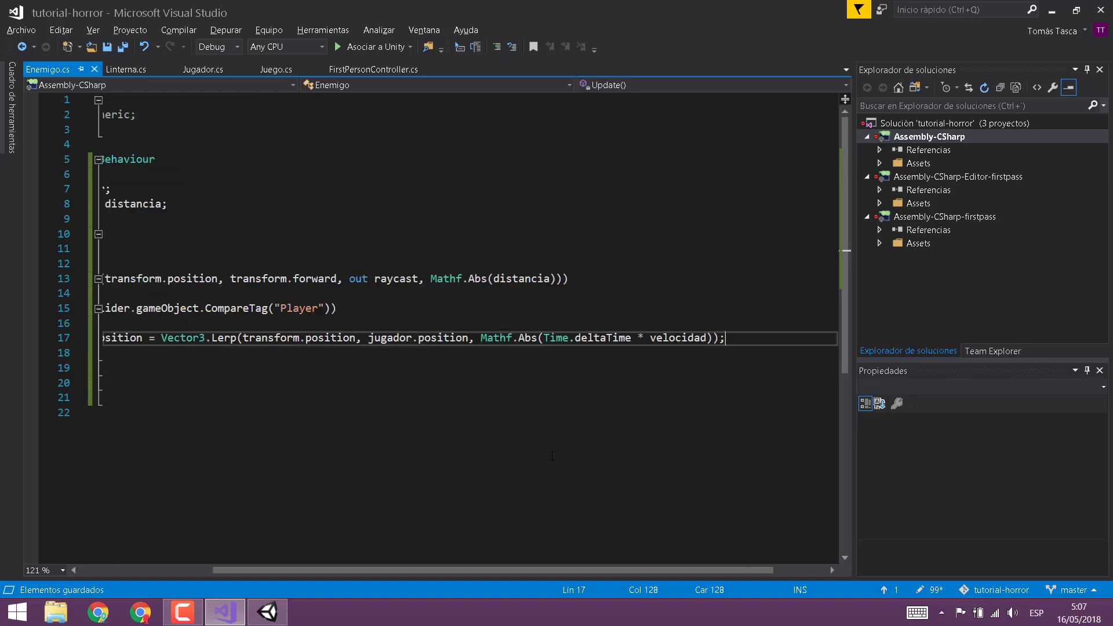
{"action": "key", "text": "ctrl+s"}
Step: Add an else block, move the chase line into it, and leave the Player branch empty
{"action": "left_click_drag", "start_coordinate": [475, 565], "coordinate": [234, 541]}
{"action": "left_click", "coordinate": [222, 353]}
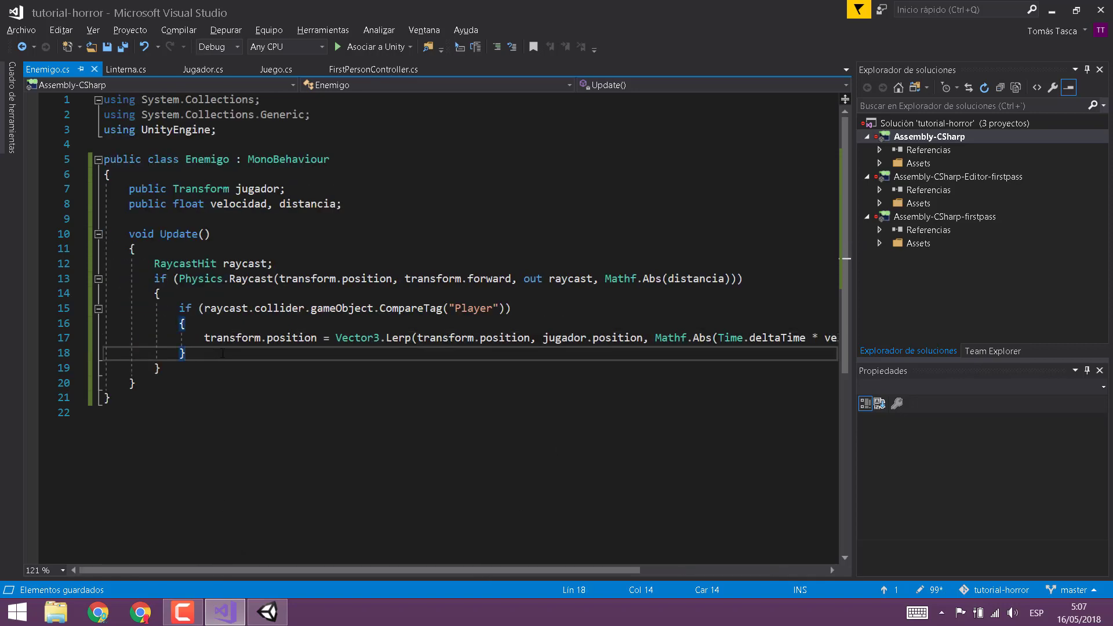
{"action": "key", "text": "Return"}
{"action": "type", "text": "el"}
{"action": "key", "text": "Tab"}
{"action": "key", "text": "Return"}
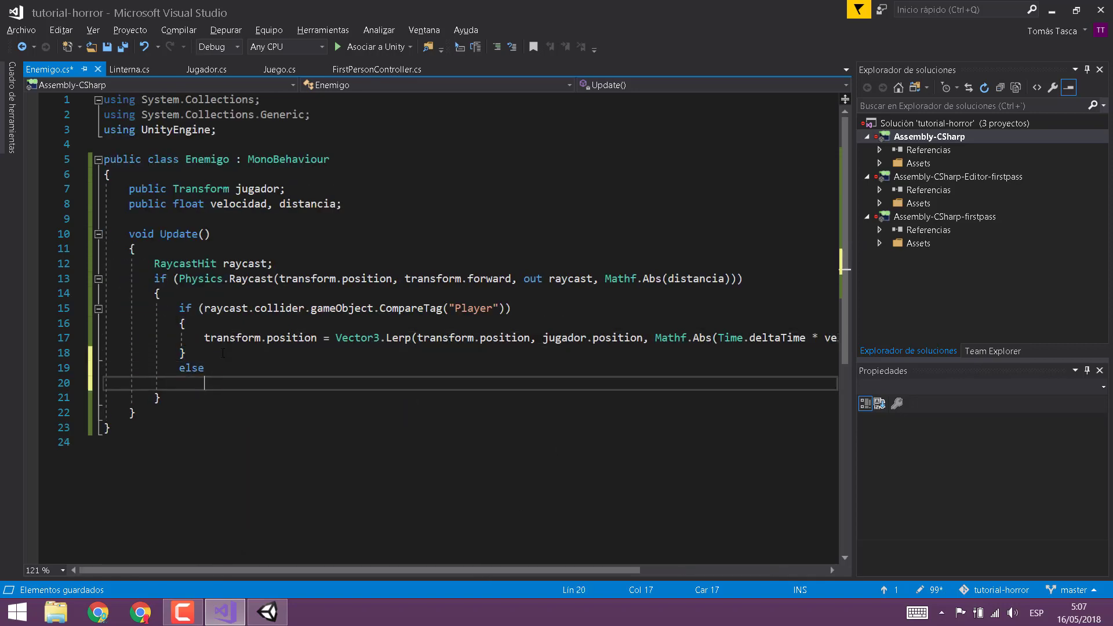
{"action": "type", "text": "{"}
{"action": "key", "text": "Return"}
{"action": "key", "text": "Up"}
{"action": "key", "text": "Up"}
{"action": "key", "text": "Up"}
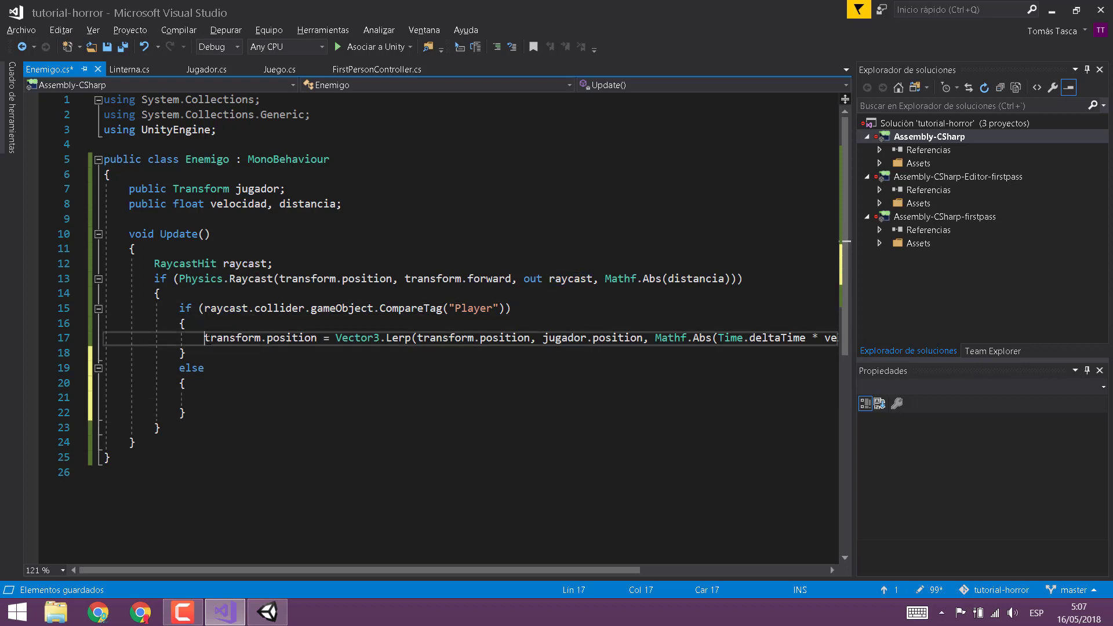
{"action": "key", "text": "alt+Down"}
{"action": "key", "text": "alt+Down"}
{"action": "key", "text": "alt+Down"}
{"action": "key", "text": "alt+Down"}
{"action": "key", "text": "Up"}
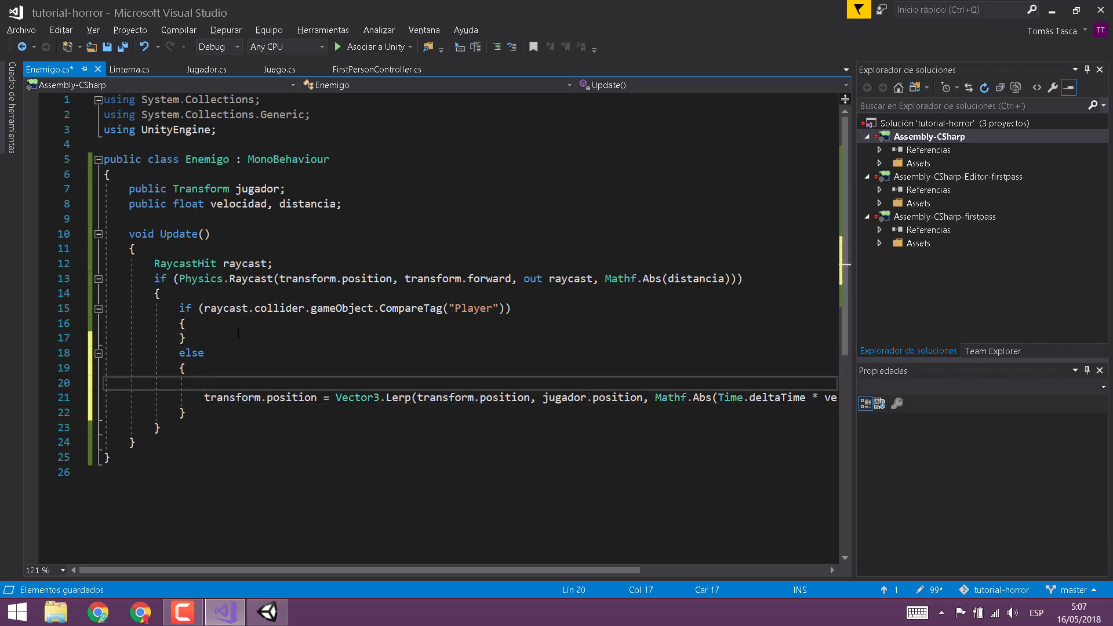
{"action": "key", "text": "shift+Delete"}
{"action": "key", "text": "Up"}
{"action": "key", "text": "Up"}
{"action": "key", "text": "Up"}
{"action": "key", "text": "Up"}
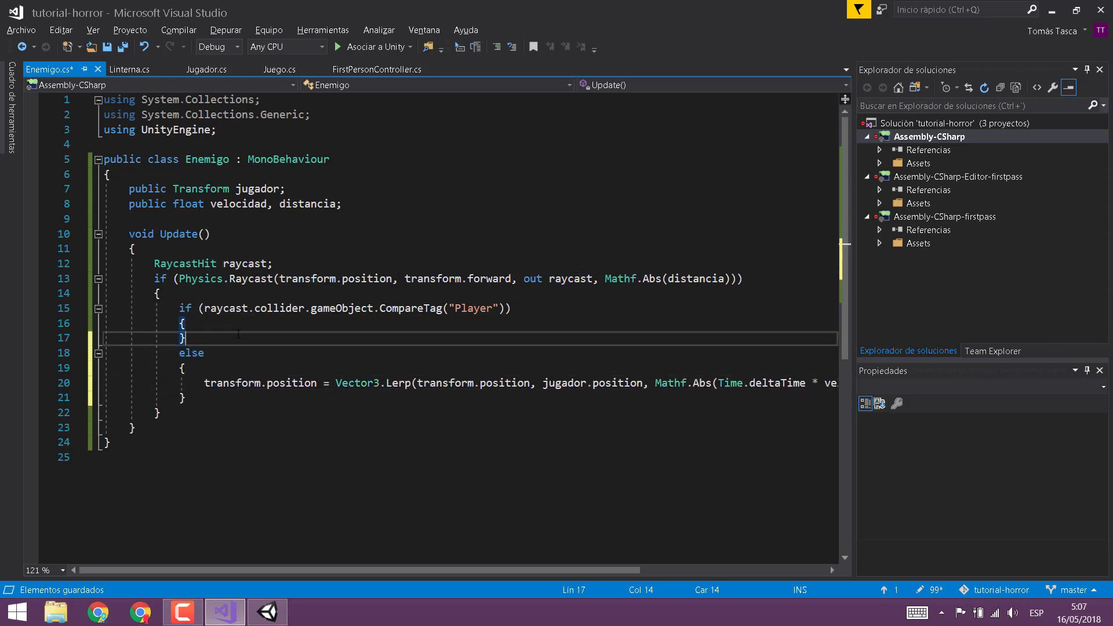
{"action": "key", "text": "Return"}
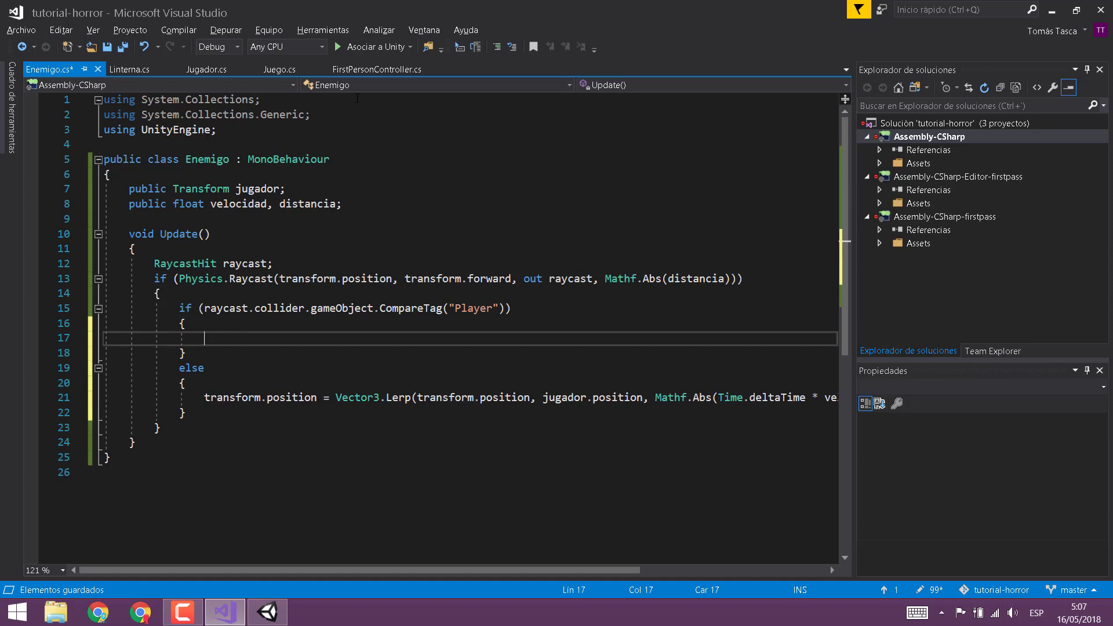
Step: In Jugador.cs, declare public void RecibirDaño(float daño) below Update, fixing the float typo
{"action": "left_click", "coordinate": [206, 69]}
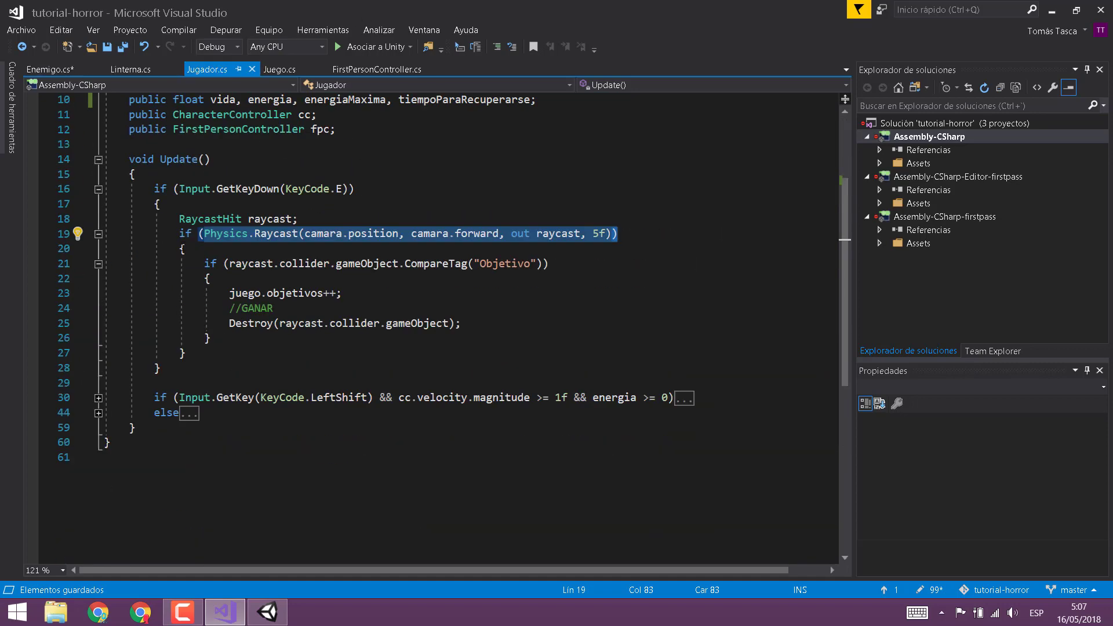
{"action": "left_click", "coordinate": [172, 421]}
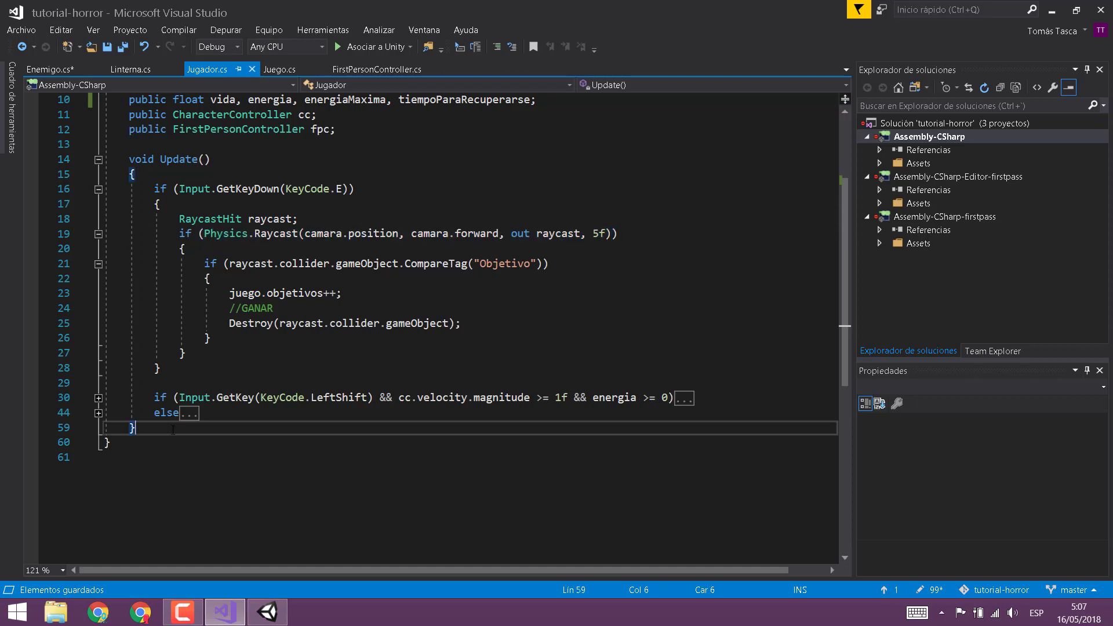
{"action": "key", "text": "Return"}
{"action": "key", "text": "Return"}
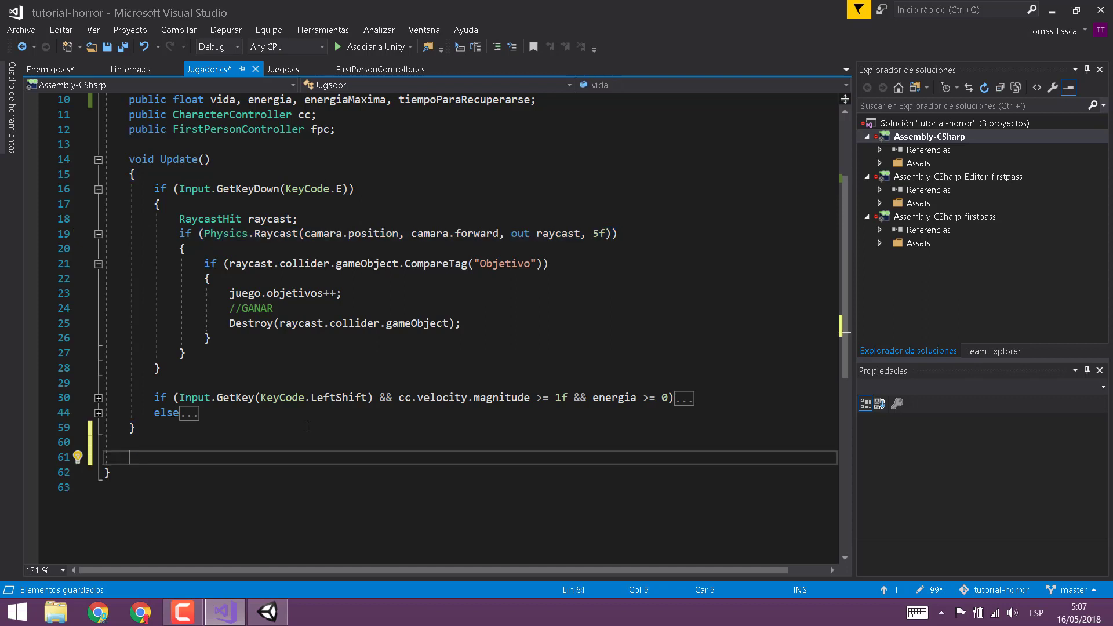
{"action": "type", "text": "public void"}
{"action": "type", "text": "RecibirDaño"}
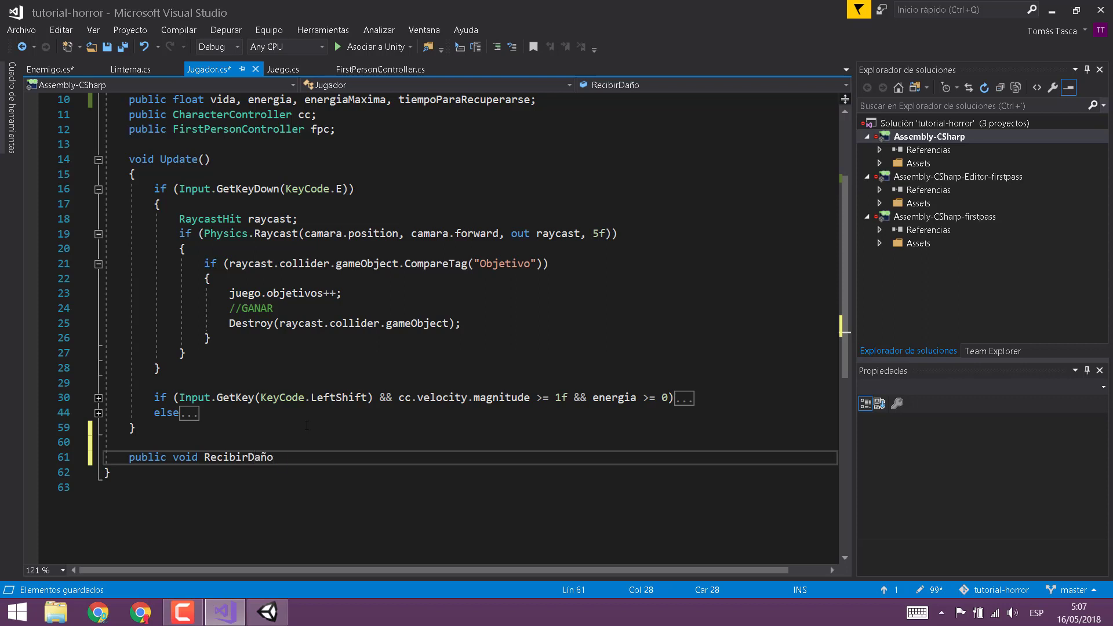
{"action": "type", "text": " ("}
{"action": "type", "text": "flaot a"}
{"action": "key", "text": "BackSpace"}
{"action": "key", "text": "BackSpace"}
{"action": "key", "text": "ctrl+shift+Left"}
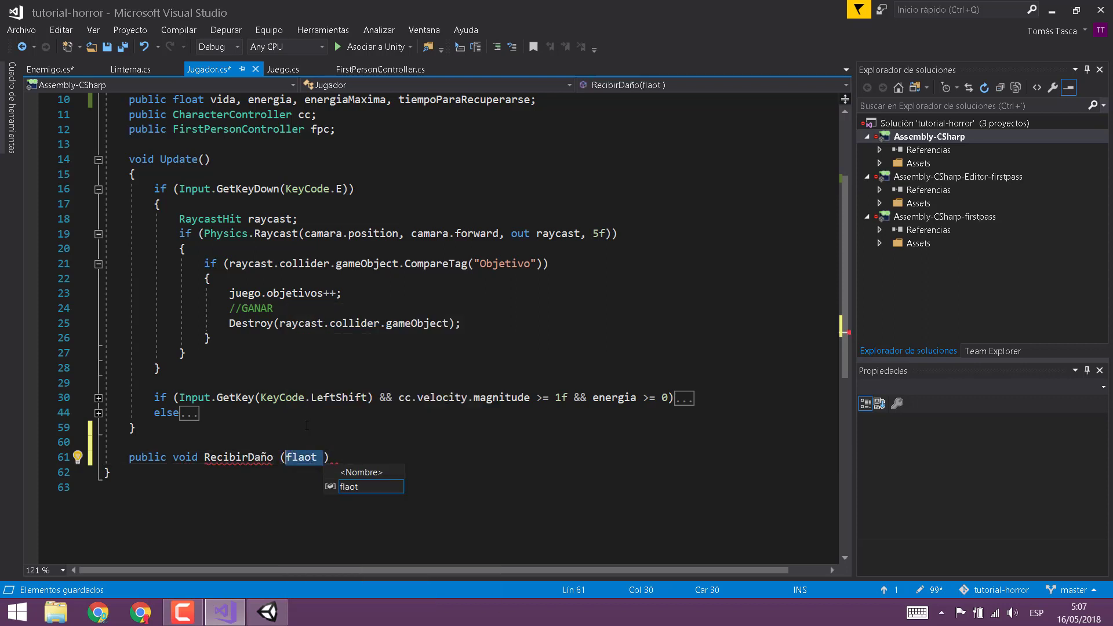
{"action": "type", "text": "float "}
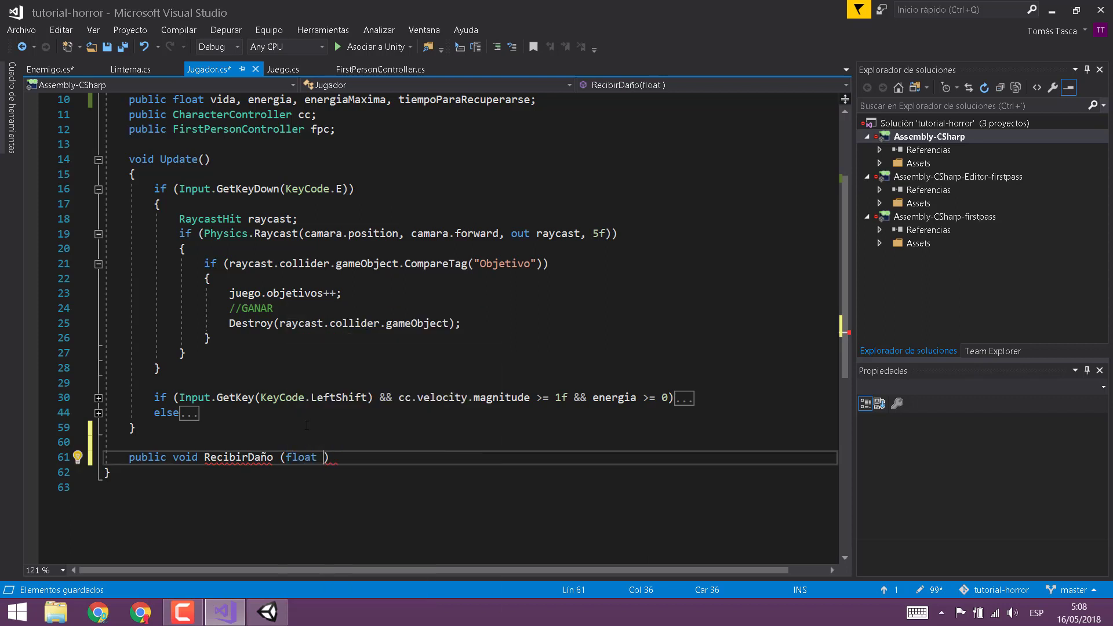
{"action": "type", "text": "daño)"}
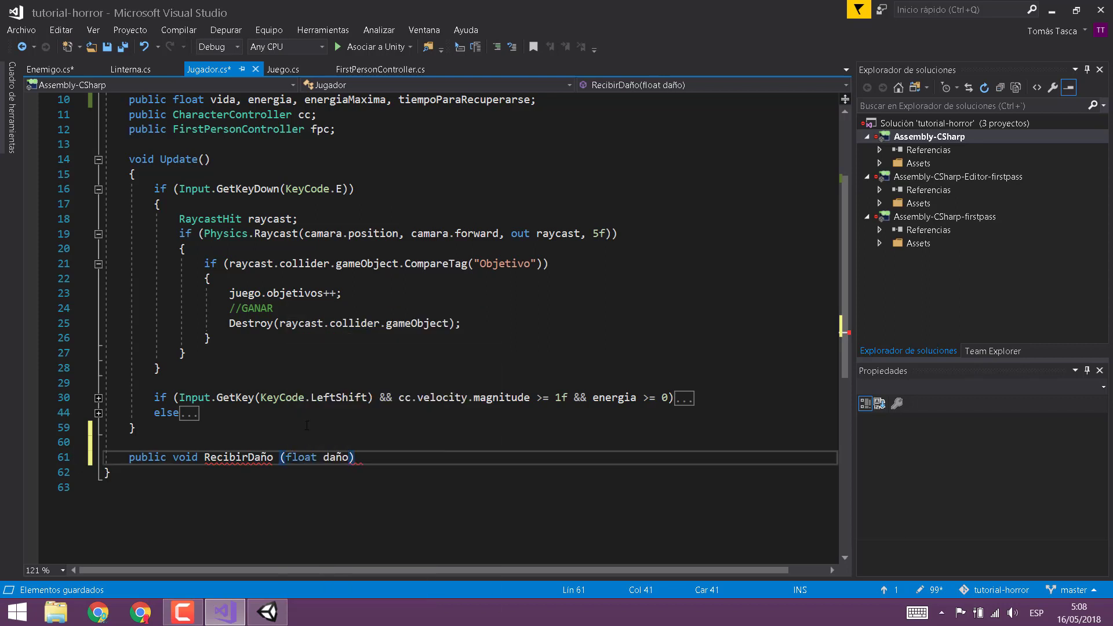
{"action": "key", "text": "Return"}
{"action": "type", "text": "{"}
{"action": "key", "text": "Return"}
Step: Make RecibirDaño subtract daño from vida with 'vida -= daño;' and save
{"action": "key", "text": "ctrl+s"}
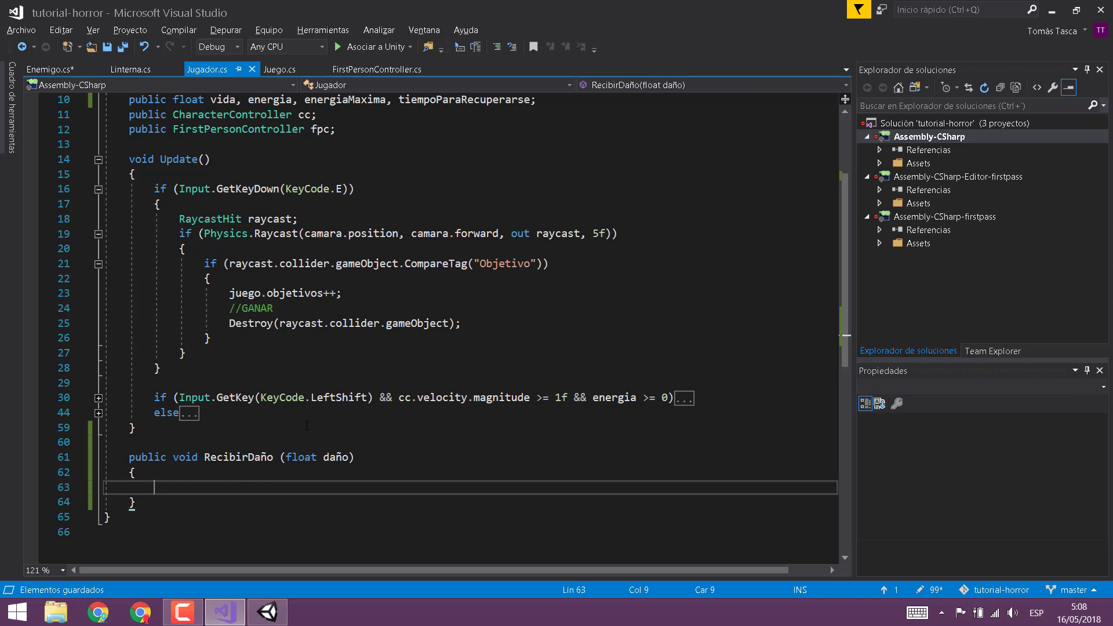
{"action": "type", "text": "vida -= "}
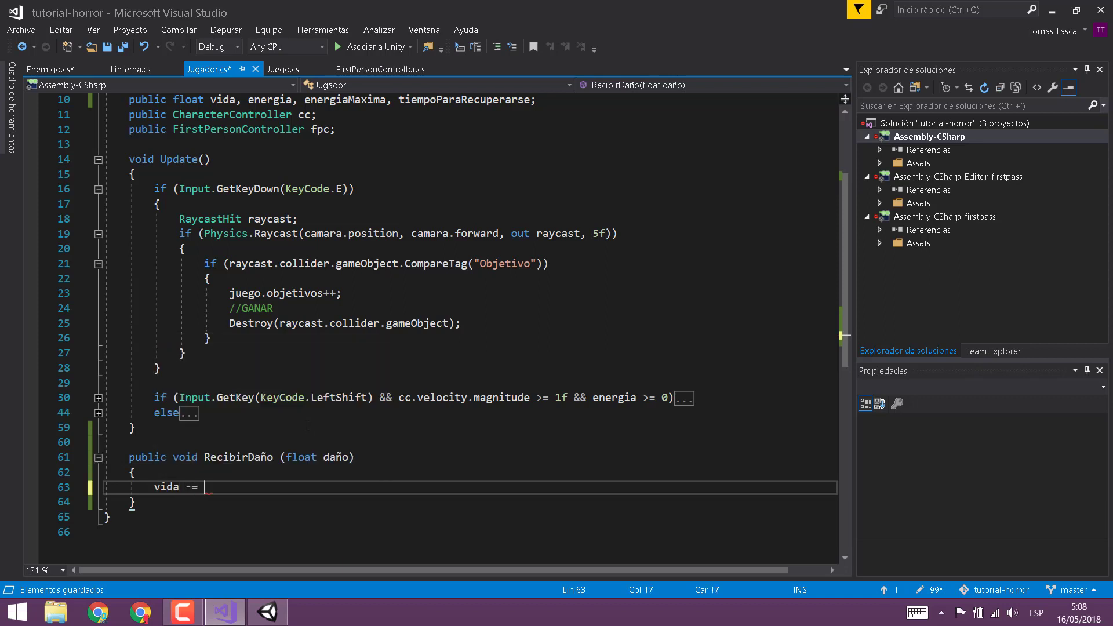
{"action": "type", "text": "daño;"}
{"action": "key", "text": "ctrl+s"}
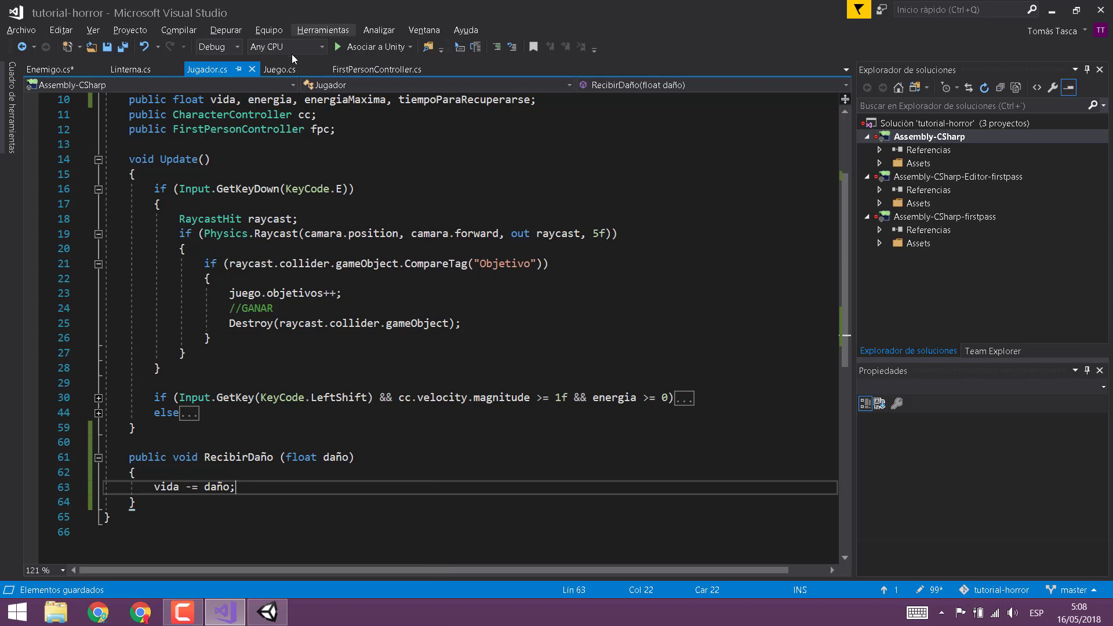
Step: Add daño to Enemigo's float fields and save
{"action": "left_click", "coordinate": [50, 72]}
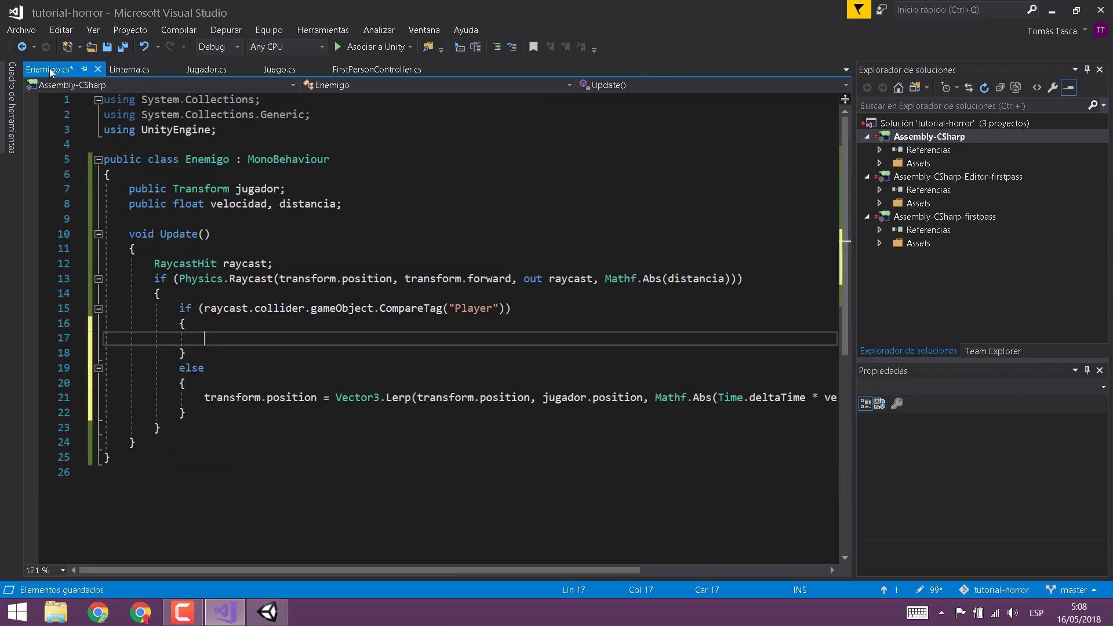
{"action": "left_click", "coordinate": [354, 207]}
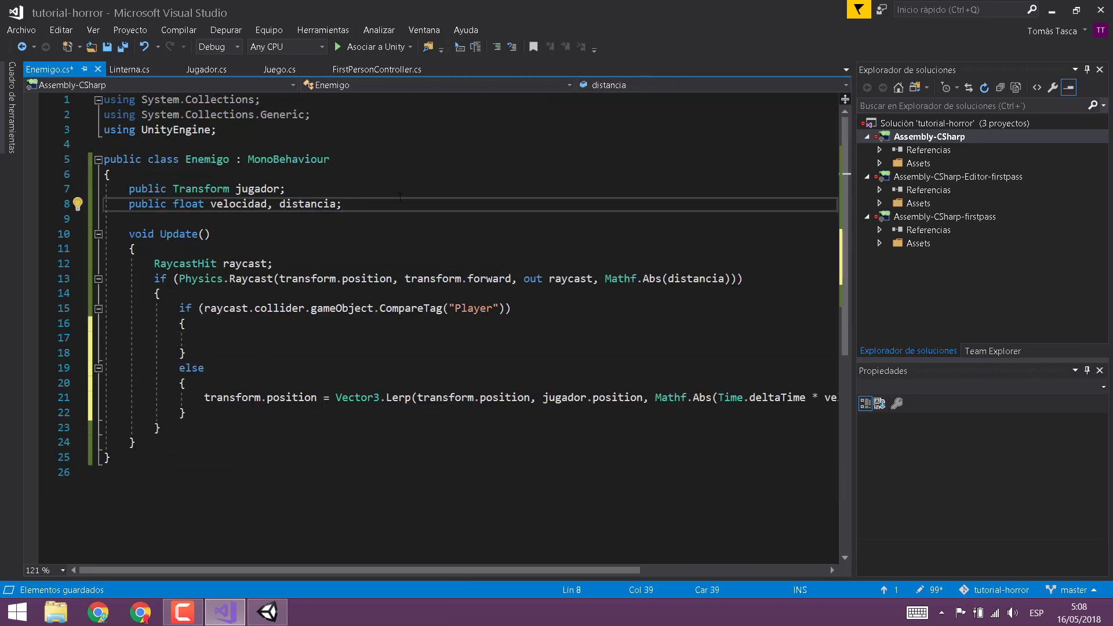
{"action": "key", "text": "Left"}
{"action": "type", "text": ", daño"}
{"action": "key", "text": "ctrl+s"}
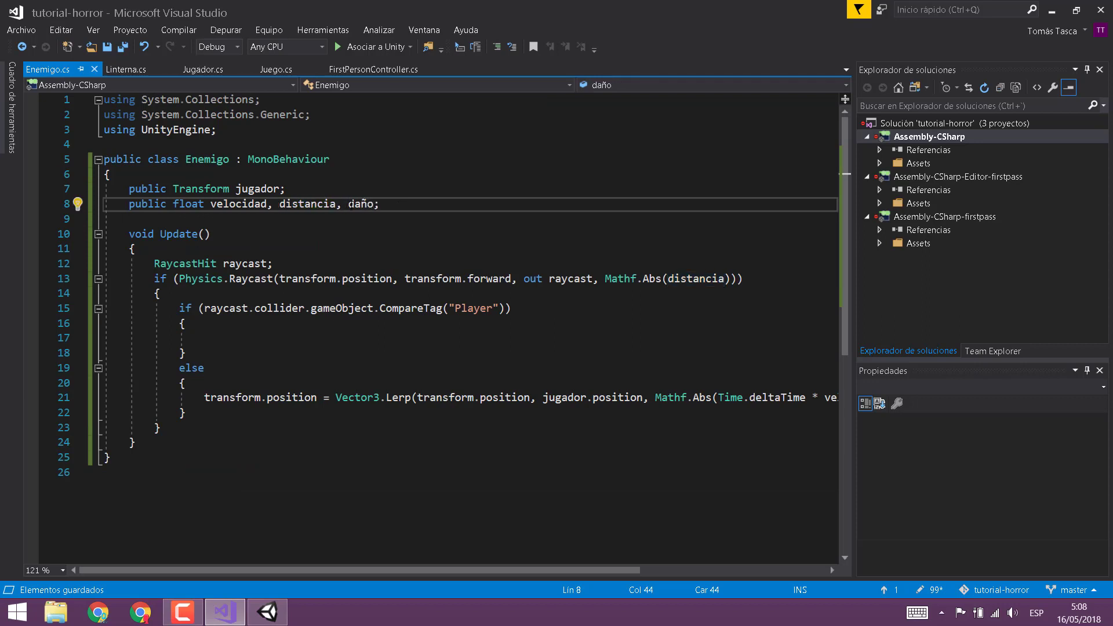
Step: In the Player branch, call GetComponent<Jugador>().RecibirDaño on the hit object, replacing SendMessage
{"action": "left_click", "coordinate": [204, 338]}
{"action": "type", "text": "raycast.collider.gameObject.SendMessage(\"RecibirDaño\")"}
{"action": "left_click_drag", "start_coordinate": [551, 338], "coordinate": [381, 338]}
{"action": "key", "text": "BackSpace"}
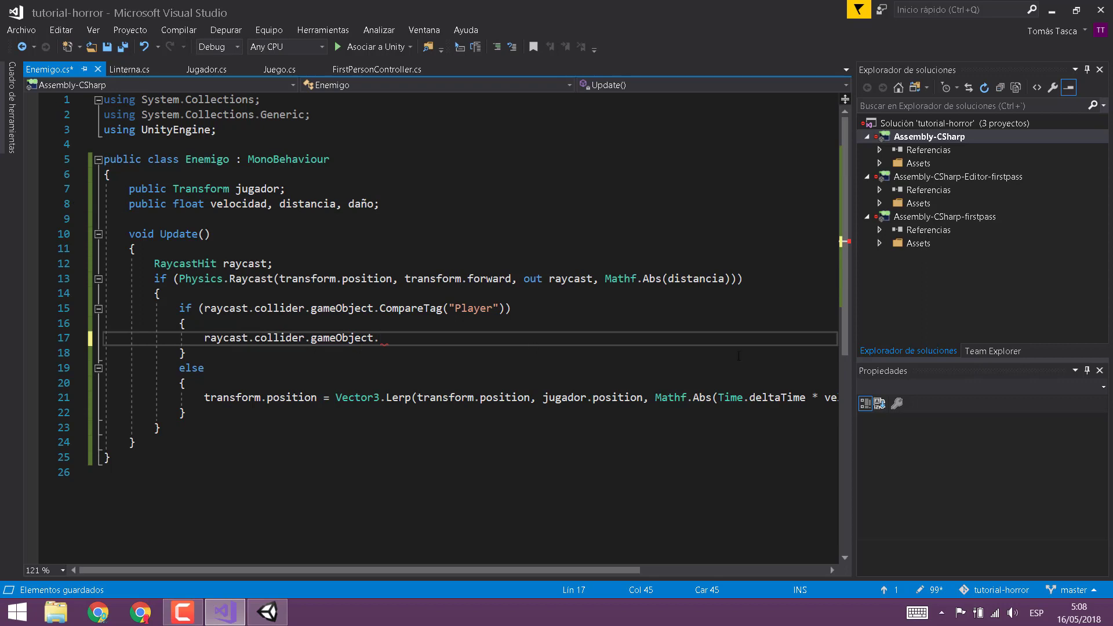
{"action": "type", "text": "Get"}
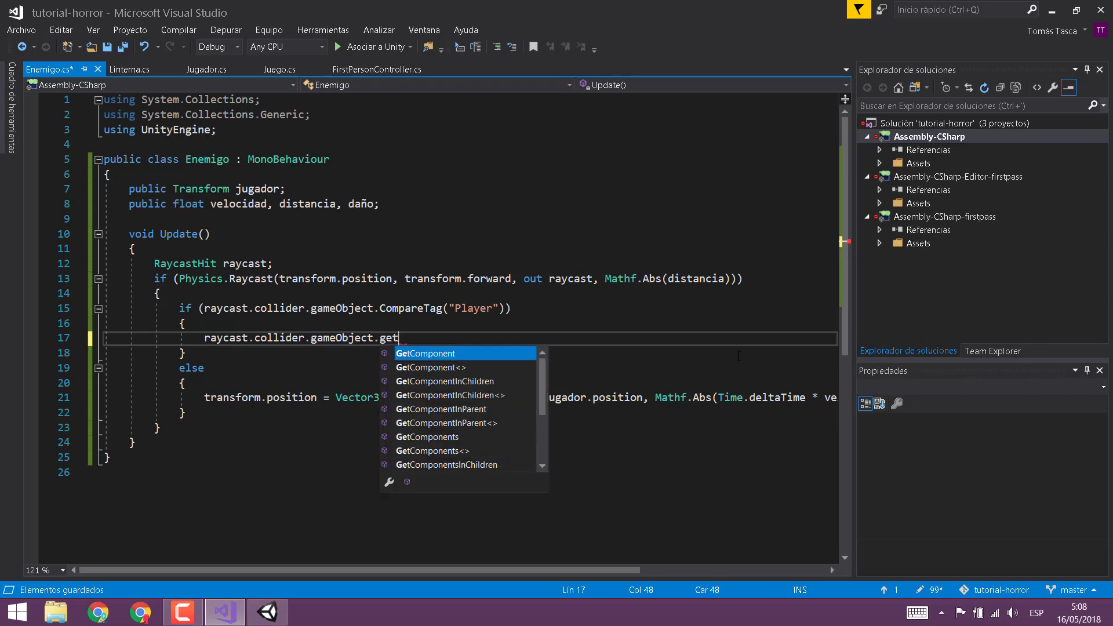
{"action": "key", "text": "Tab"}
{"action": "type", "text": "<Jug"}
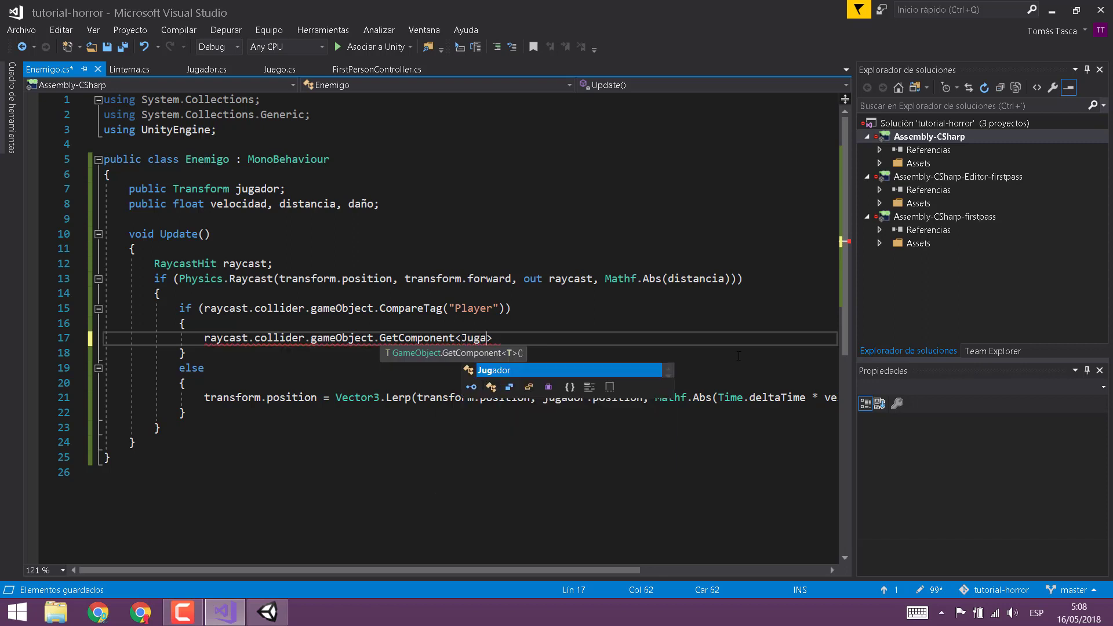
{"action": "type", "text": "ador>()."}
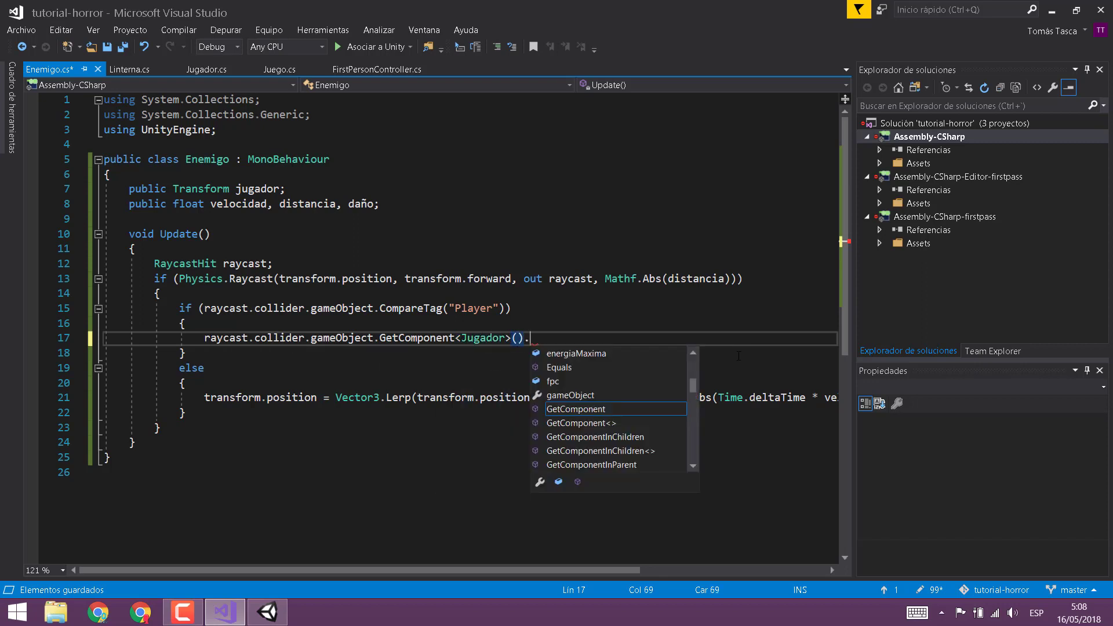
{"action": "type", "text": "R"}
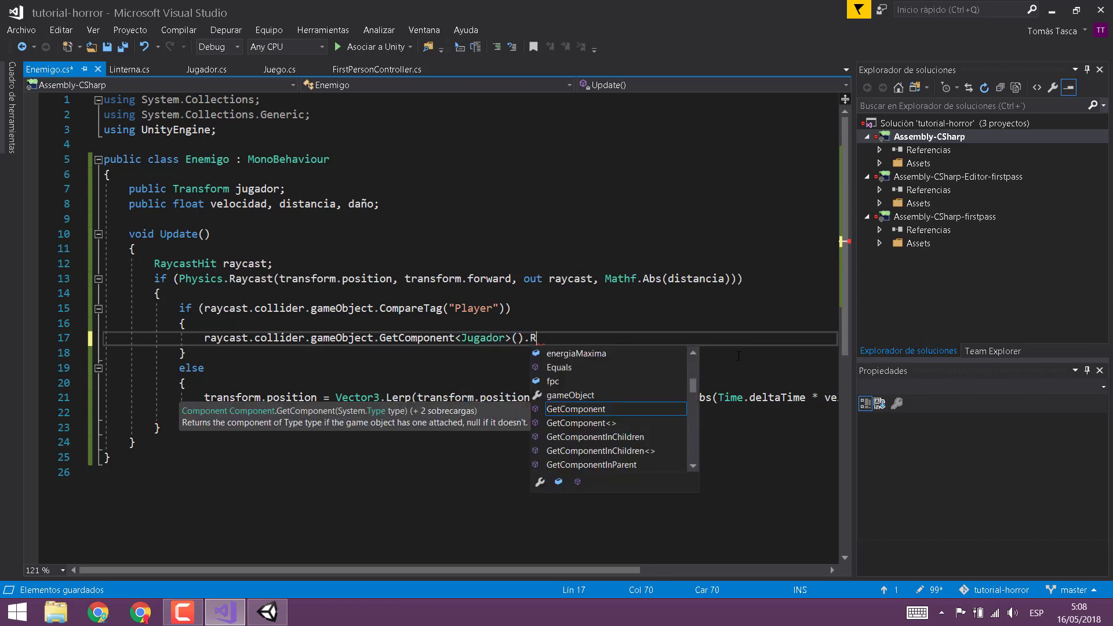
{"action": "type", "text": "eci"}
{"action": "key", "text": "Tab"}
{"action": "type", "text": "("}
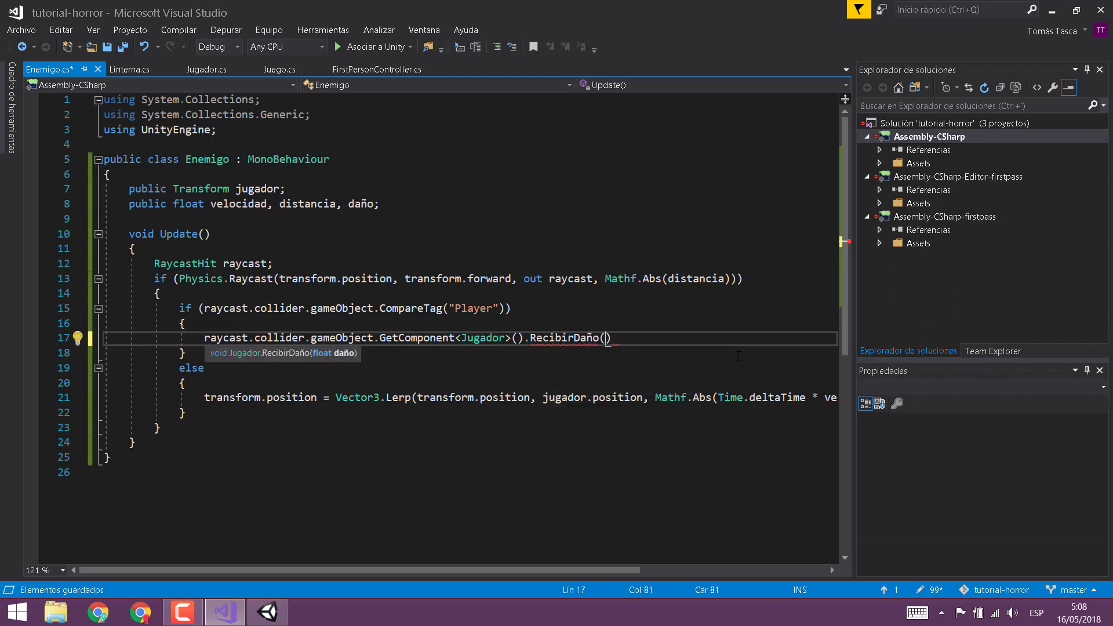
{"action": "key", "text": "End"}
{"action": "type", "text": ";"}
{"action": "key", "text": "Left"}
{"action": "key", "text": "Left"}
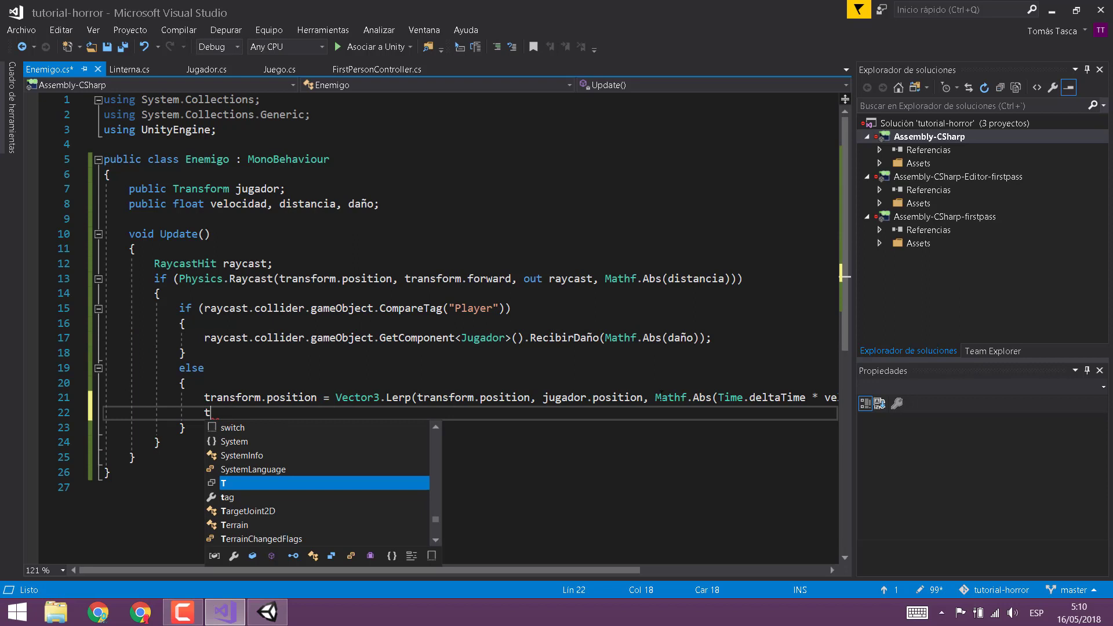
{"action": "type", "text": "rans"}
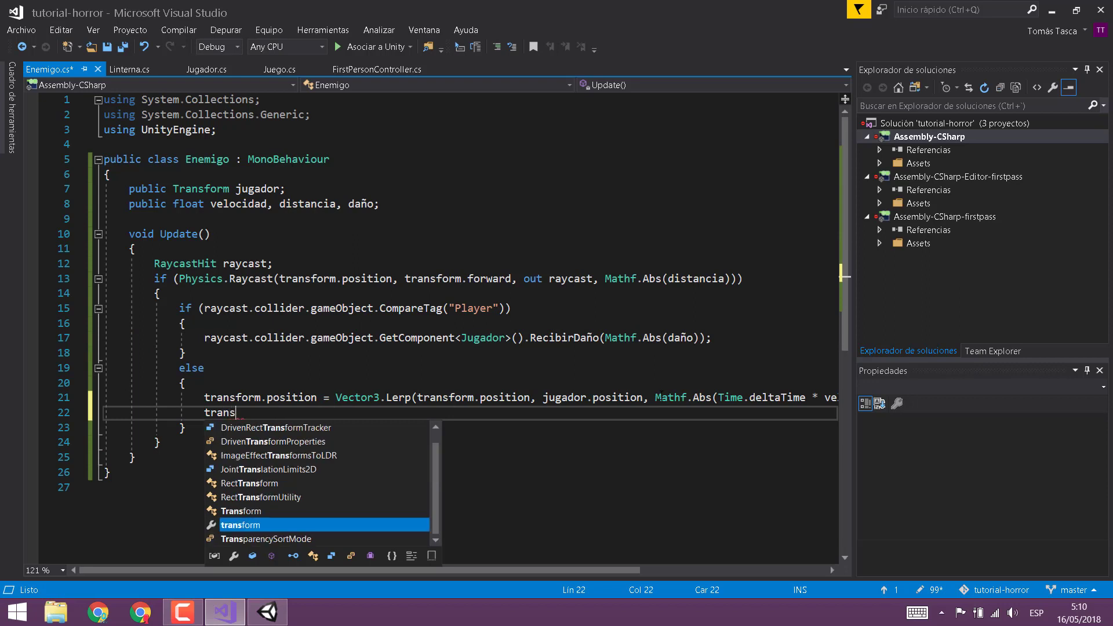
{"action": "type", "text": "form.look"}
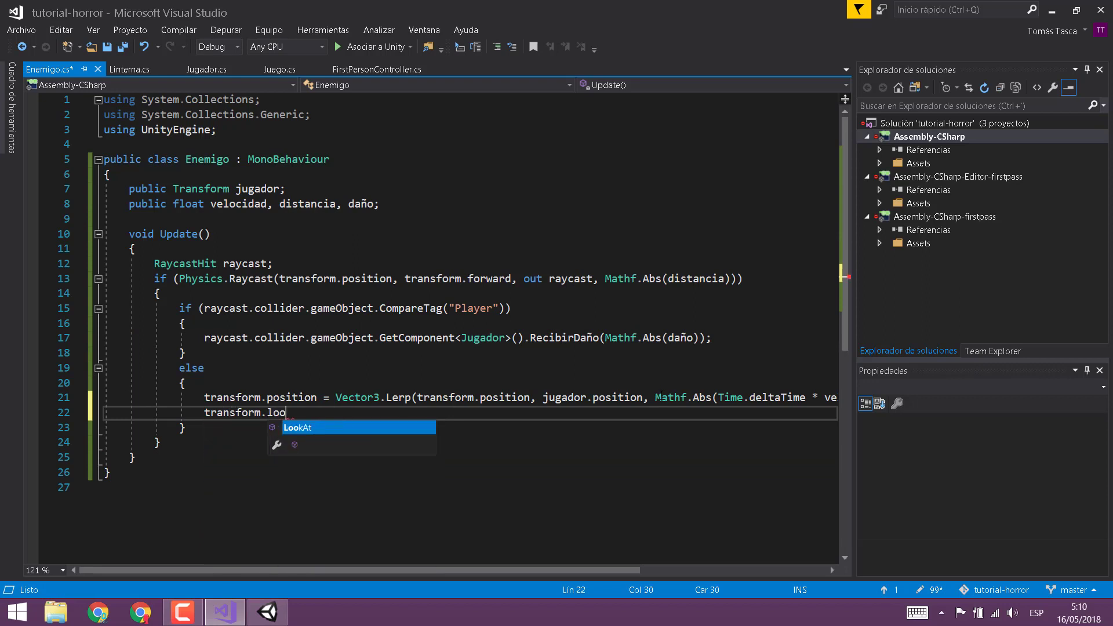
{"action": "type", "text": "("}
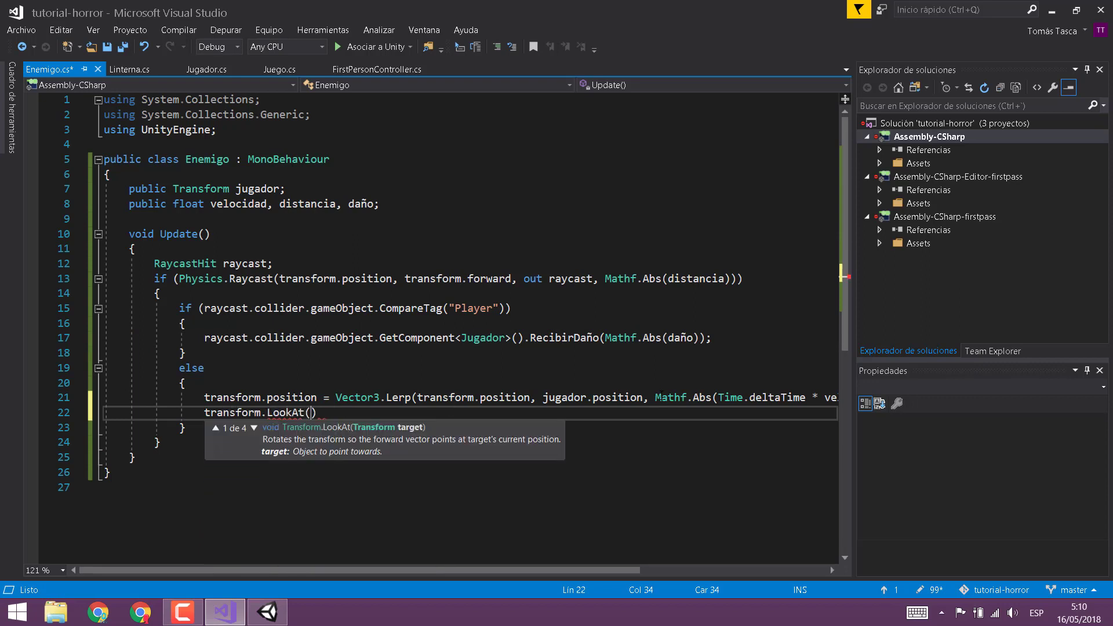
{"action": "type", "text": "jugador"}
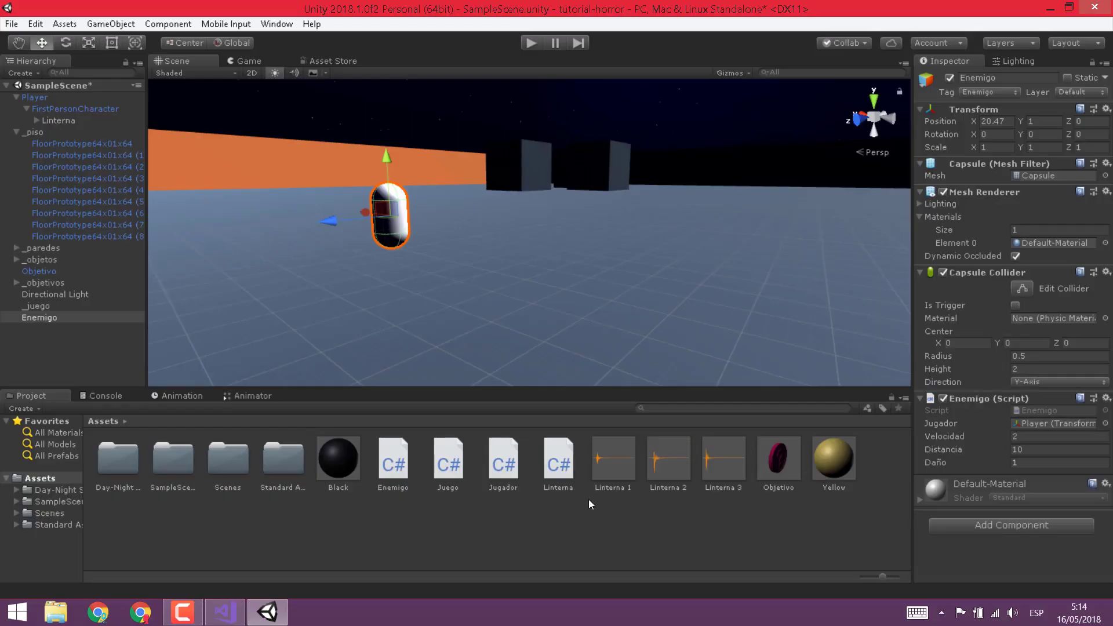
Step: Bring the Enemigo script in Visual Studio back to the front
{"action": "left_click", "coordinate": [225, 612]}
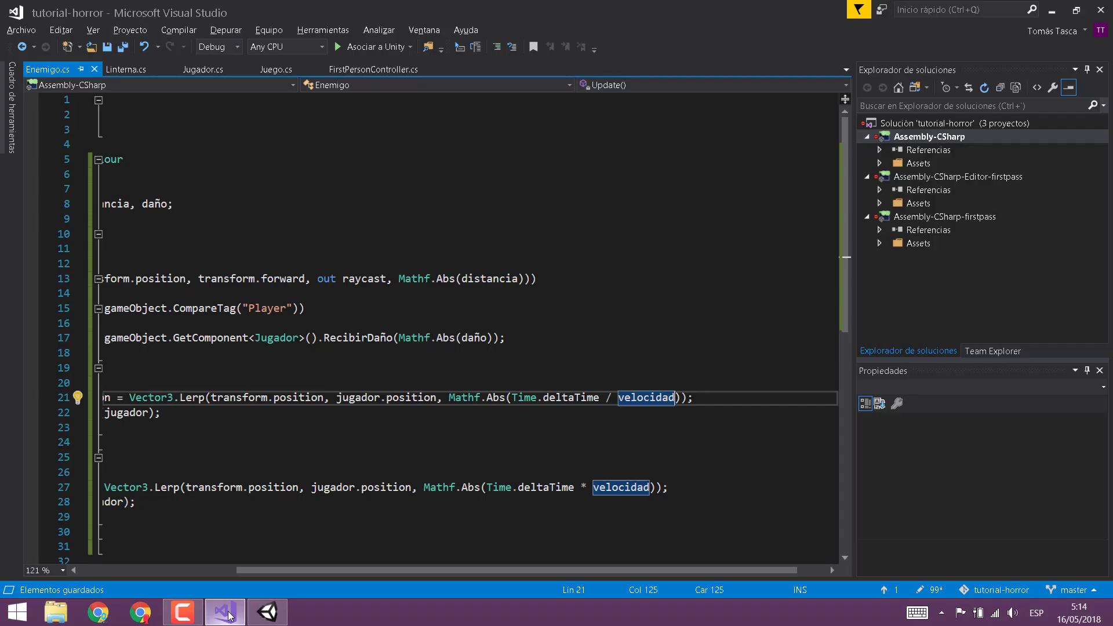
{"action": "left_click", "coordinate": [267, 612]}
{"action": "left_click", "coordinate": [267, 612]}
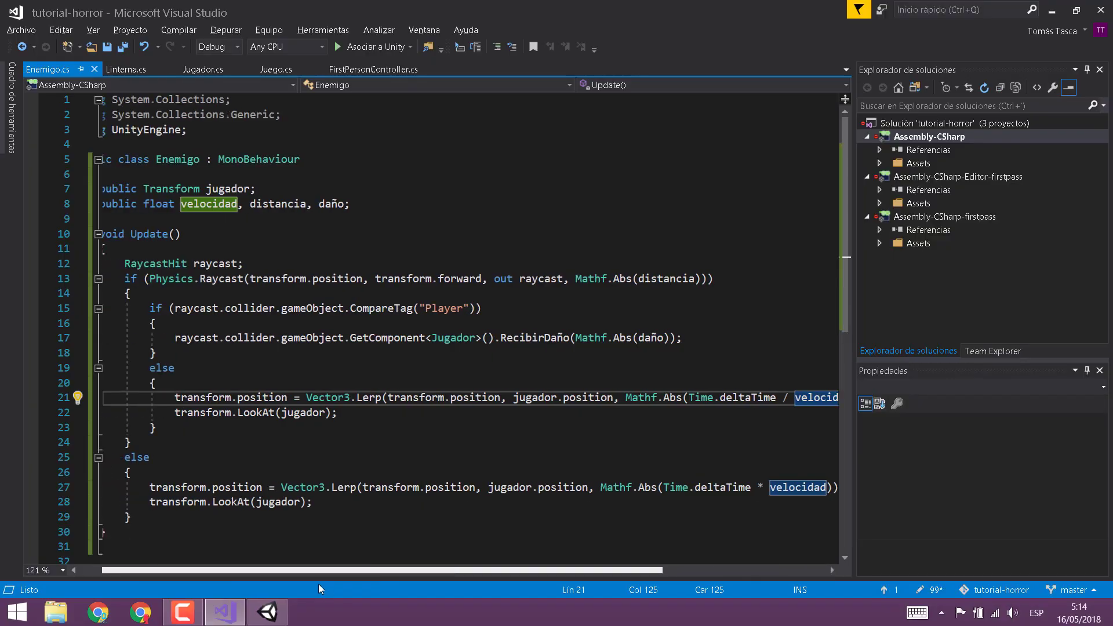
Step: Highlight the raycast if-block (lines 13–24), then the else-block (lines 25–29) that chases jugador
{"action": "scroll", "coordinate": [224, 530], "scroll_direction": "left", "scroll_amount": 1}
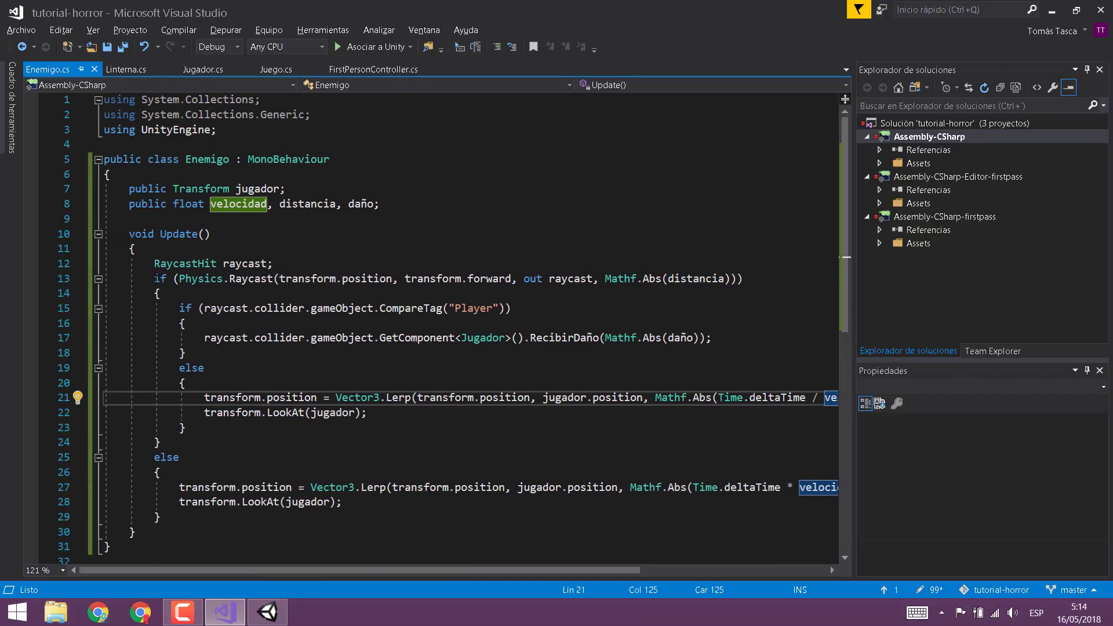
{"action": "left_click_drag", "start_coordinate": [155, 278], "coordinate": [186, 445]}
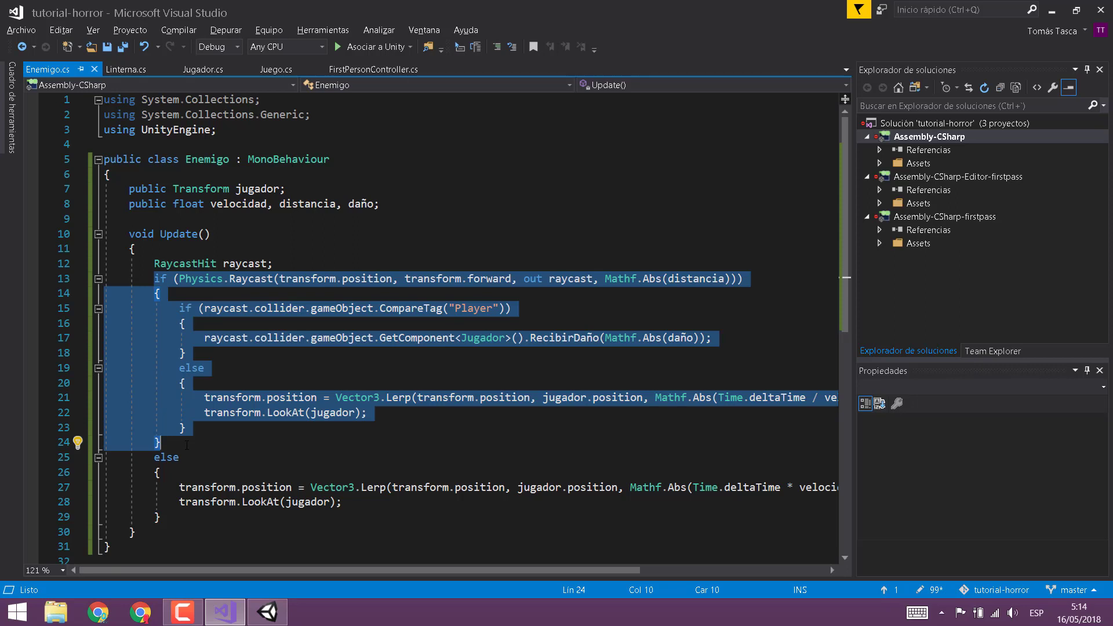
{"action": "left_click_drag", "start_coordinate": [167, 446], "coordinate": [168, 355]}
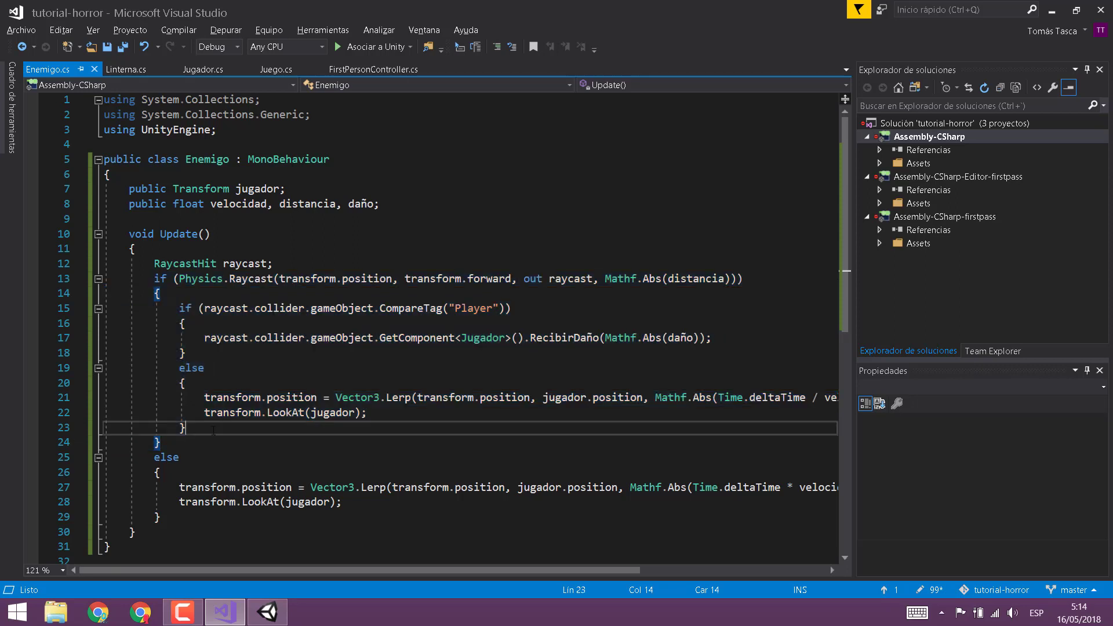
{"action": "left_click_drag", "start_coordinate": [160, 518], "coordinate": [151, 458]}
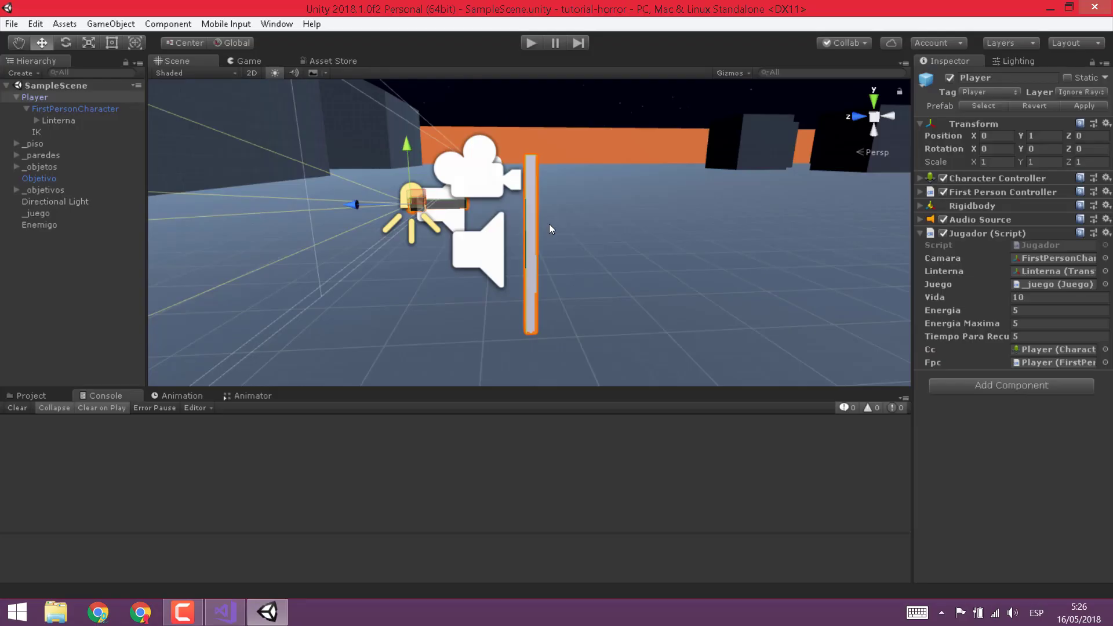
{"action": "mouse_move", "coordinate": [580, 211]}
{"action": "left_mouse_down", "text": "alt"}
{"action": "mouse_move", "coordinate": [526, 146]}
{"action": "mouse_move", "coordinate": [532, 216]}
{"action": "left_mouse_up", "text": "alt"}
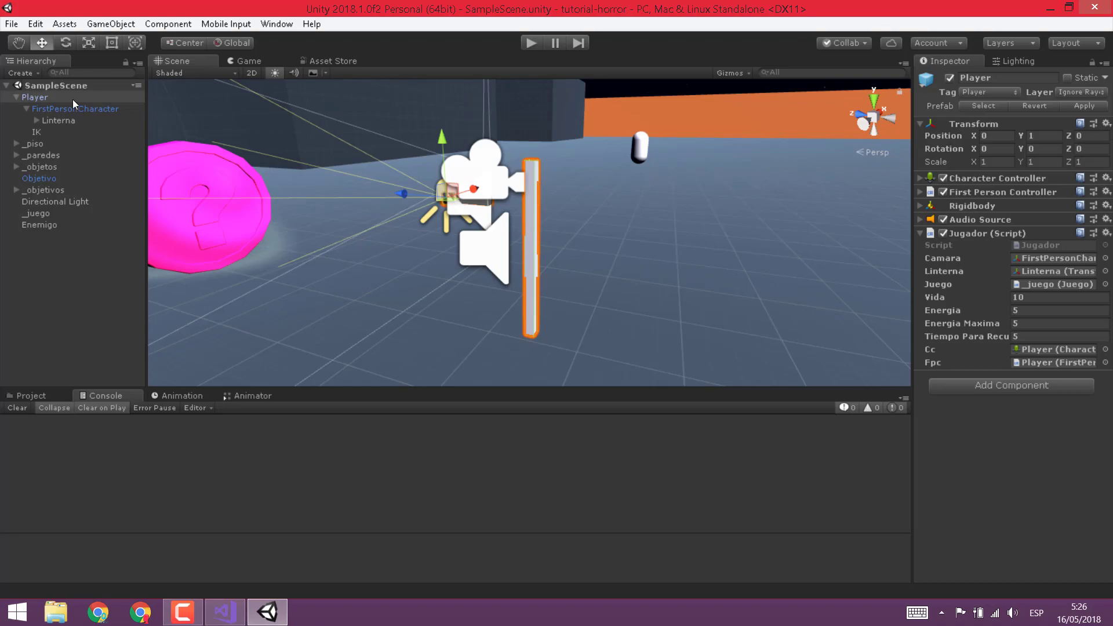
Step: In Enemigo.cs, point out the Jugador jugador and Transform objetivo field declarations
{"action": "left_click", "coordinate": [45, 224]}
{"action": "key", "text": "alt+Tab"}
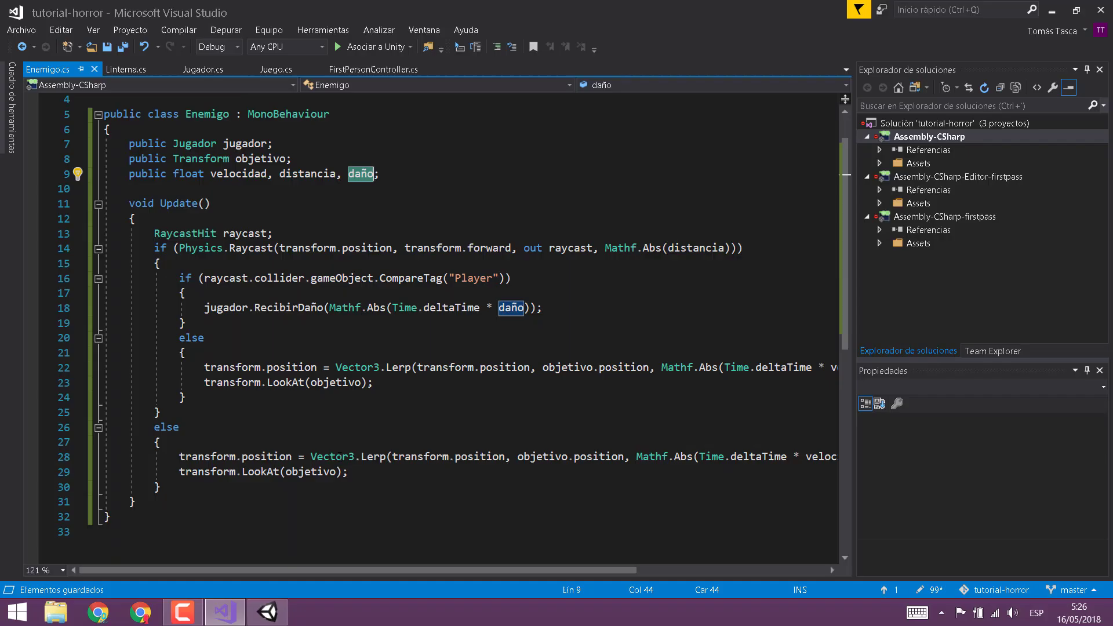
{"action": "left_click", "coordinate": [232, 145]}
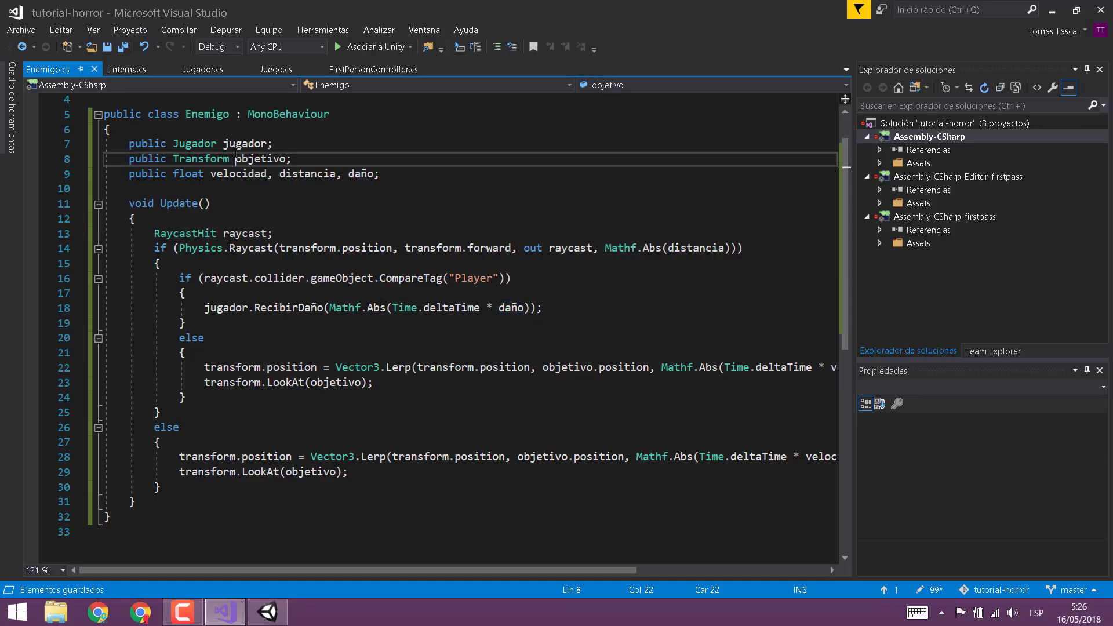
{"action": "double_click", "coordinate": [244, 159]}
{"action": "left_click", "coordinate": [235, 144]}
{"action": "left_click", "coordinate": [194, 158]}
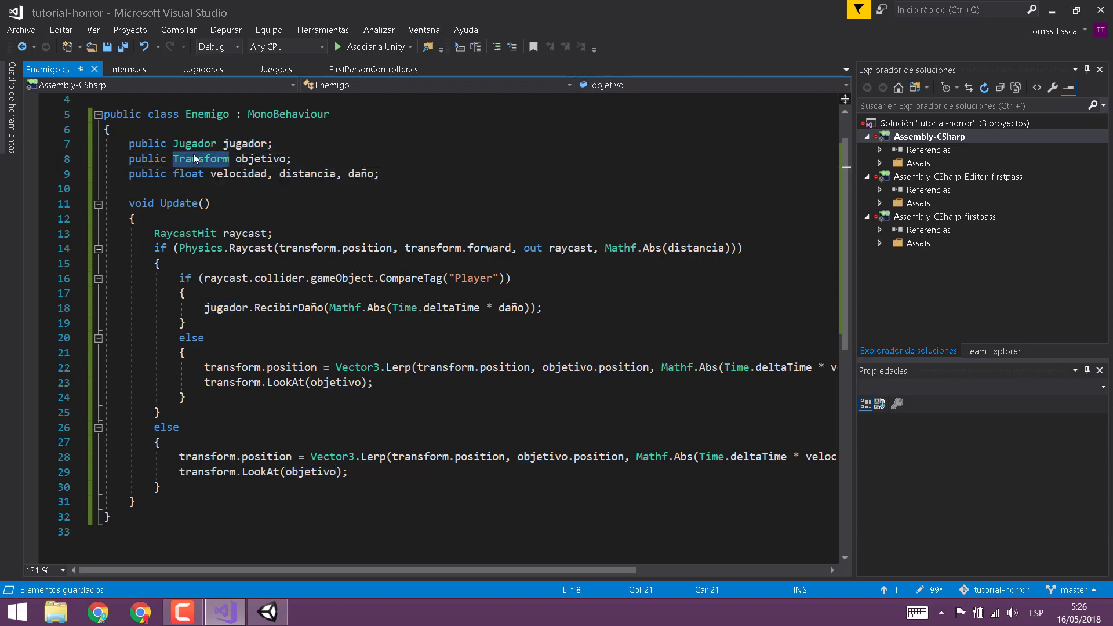
{"action": "left_click", "coordinate": [191, 145]}
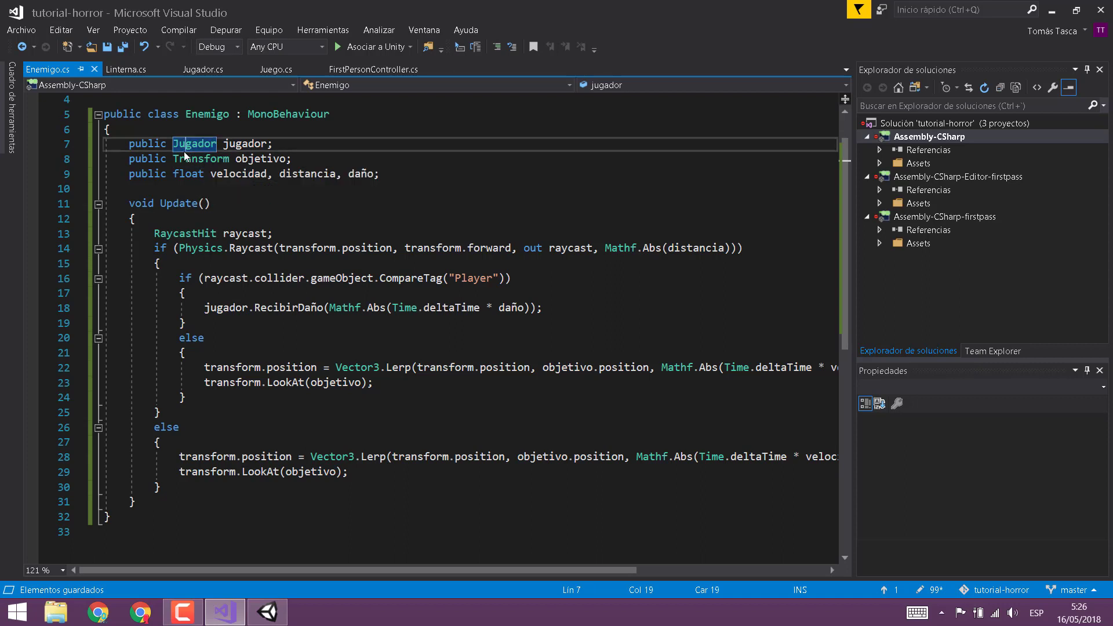
Step: Highlight the jugador field's uses, the Player tag check and the jugador.RecibirDaño call
{"action": "left_click", "coordinate": [207, 70]}
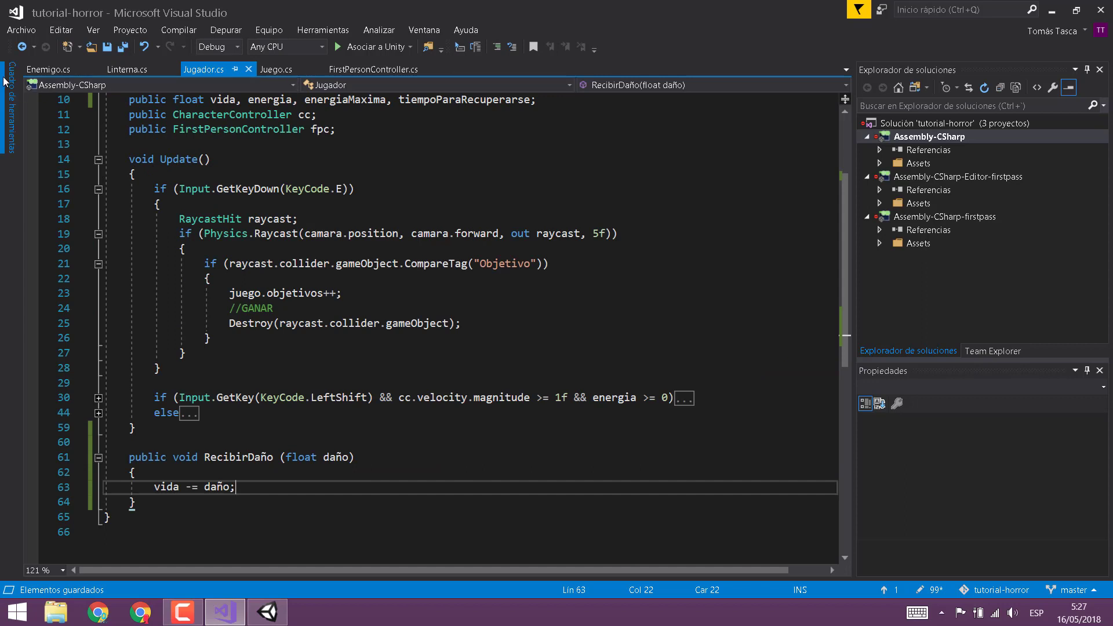
{"action": "left_click", "coordinate": [37, 69]}
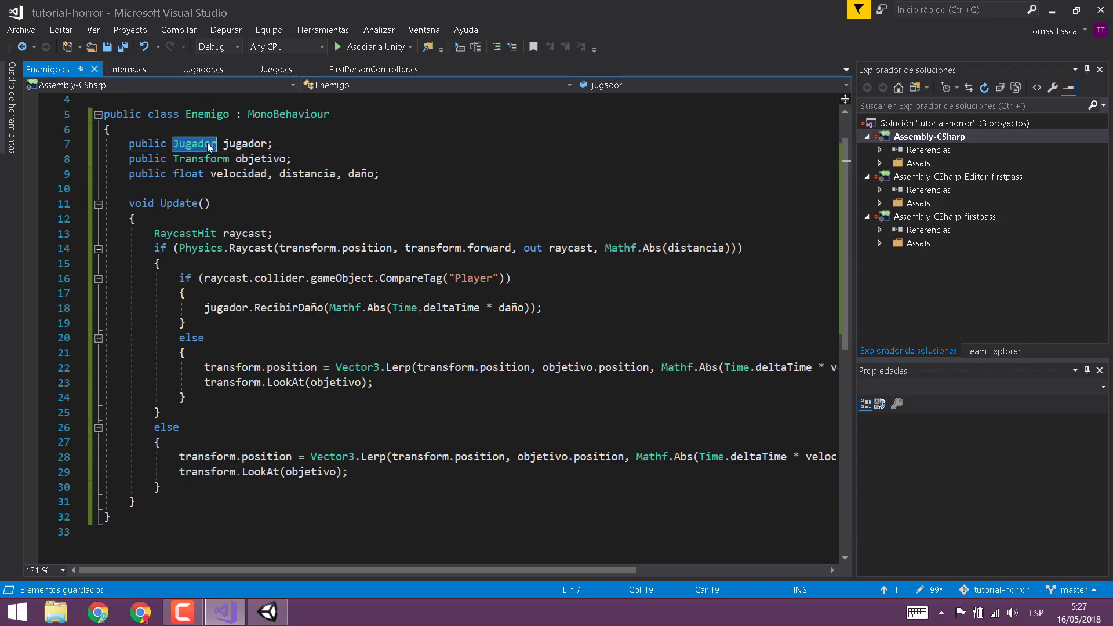
{"action": "left_click", "coordinate": [267, 143]}
{"action": "scroll", "coordinate": [178, 284], "scroll_direction": "right", "scroll_amount": 1}
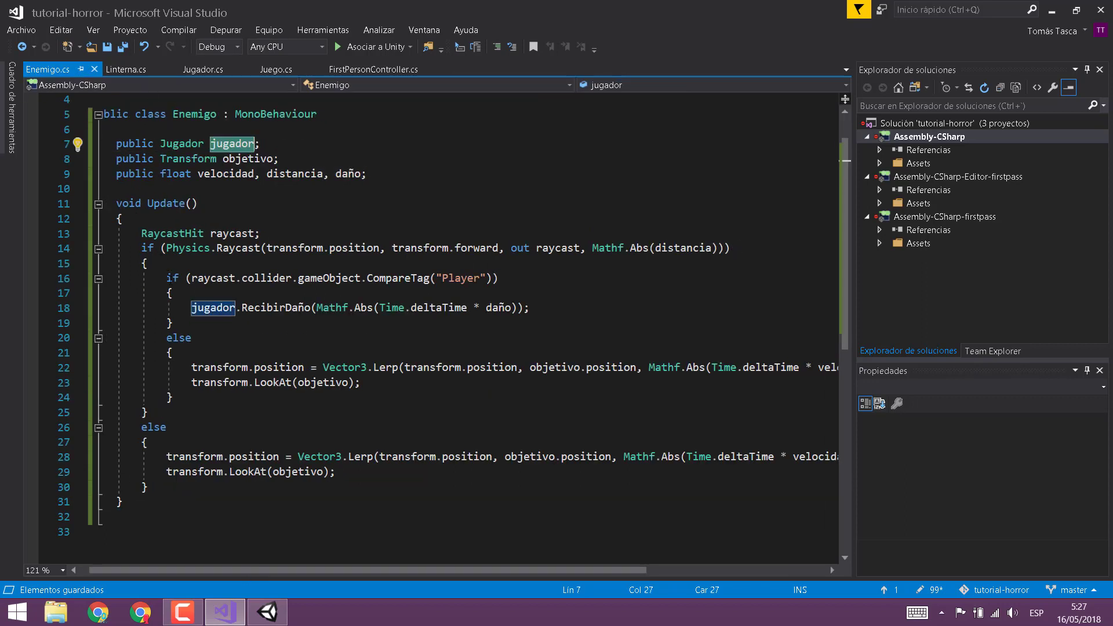
{"action": "double_click", "coordinate": [460, 279]}
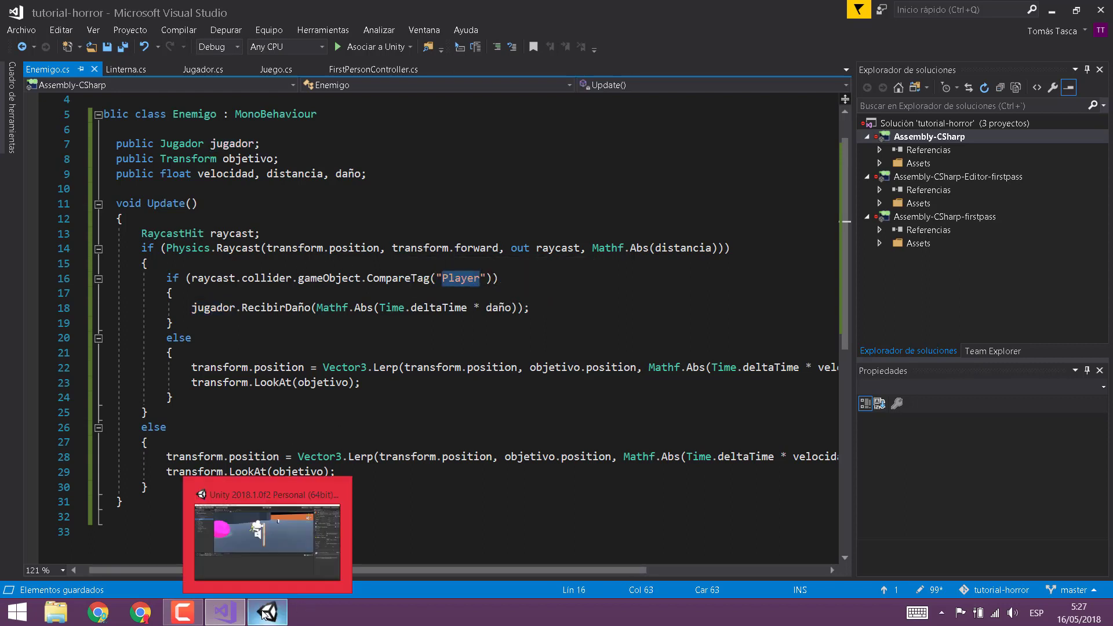
{"action": "left_click", "coordinate": [194, 308]}
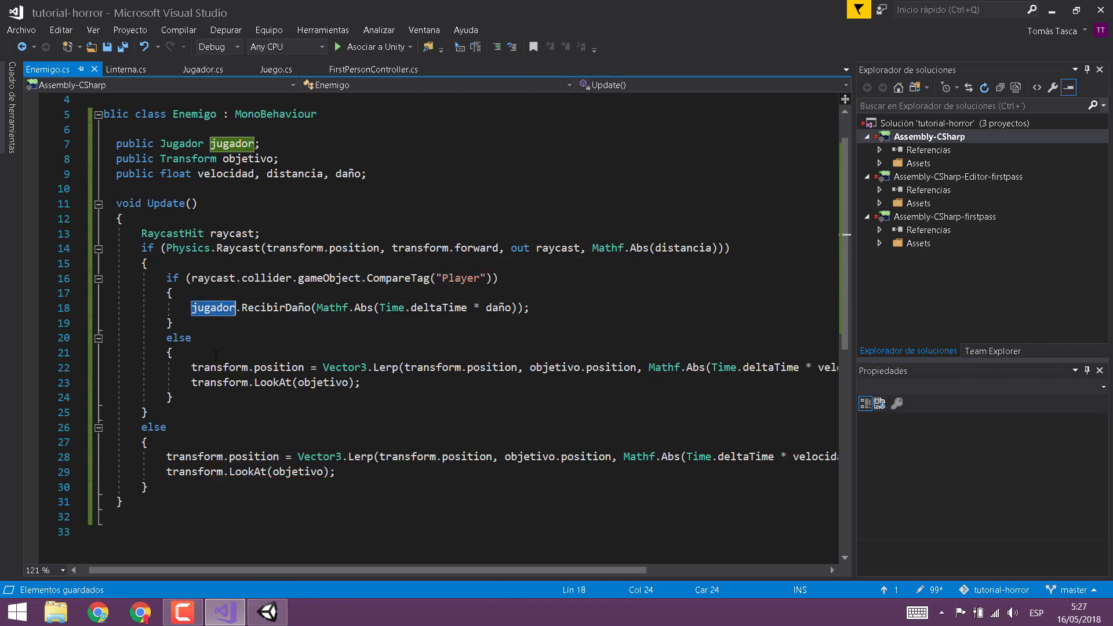
Step: In Jugador.cs, mark the RecibirDaño method and the vida variable it reduces
{"action": "key", "text": "ctrl+Tab"}
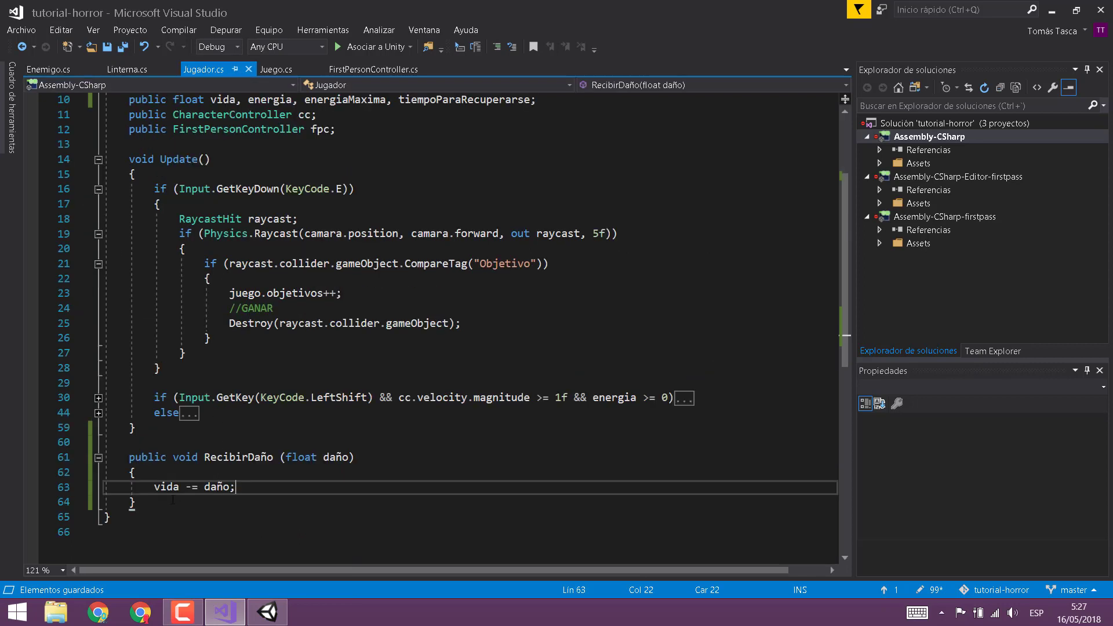
{"action": "left_click_drag", "start_coordinate": [173, 501], "coordinate": [129, 458]}
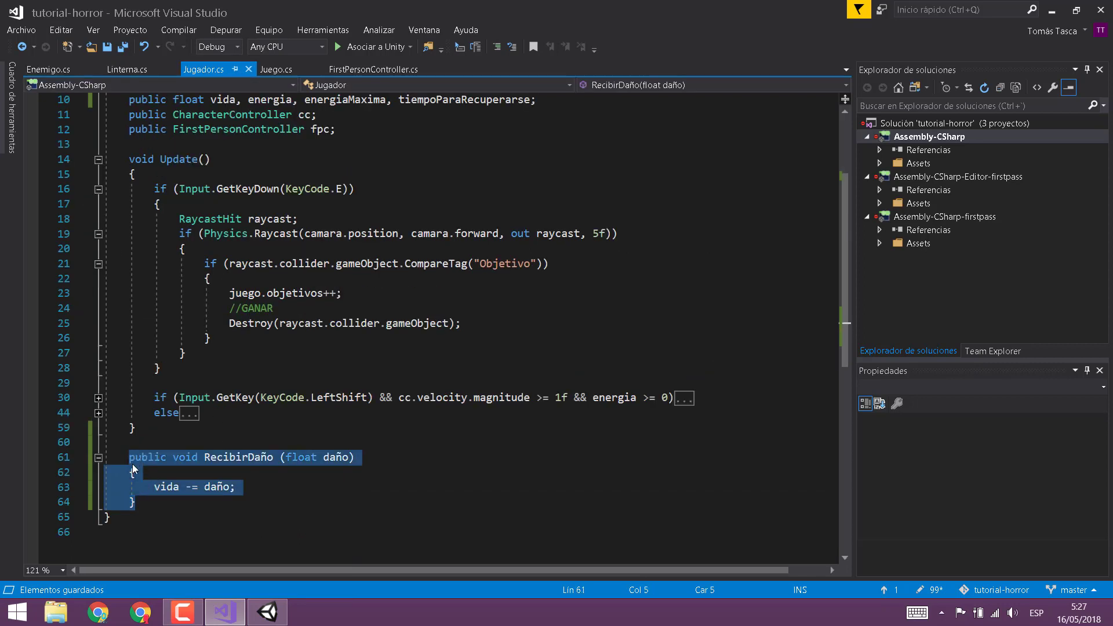
{"action": "left_click", "coordinate": [194, 494]}
{"action": "double_click", "coordinate": [167, 488]}
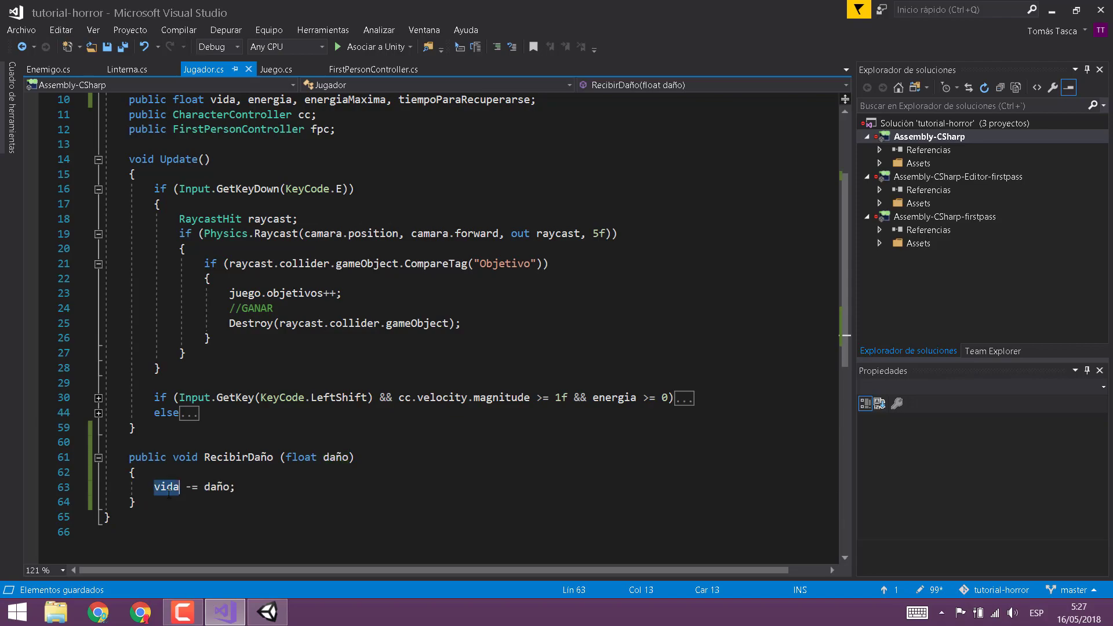
Step: Back in Unity, select Enemigo and set its Distancia to 5, then edit Velocidad
{"action": "left_click", "coordinate": [267, 615]}
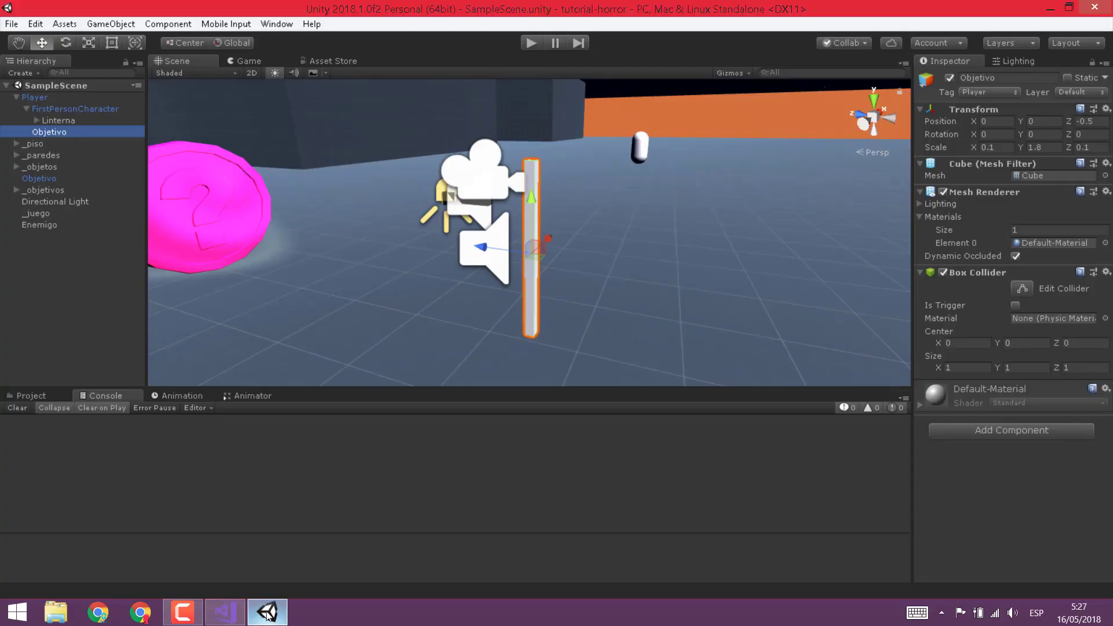
{"action": "left_click", "coordinate": [639, 146]}
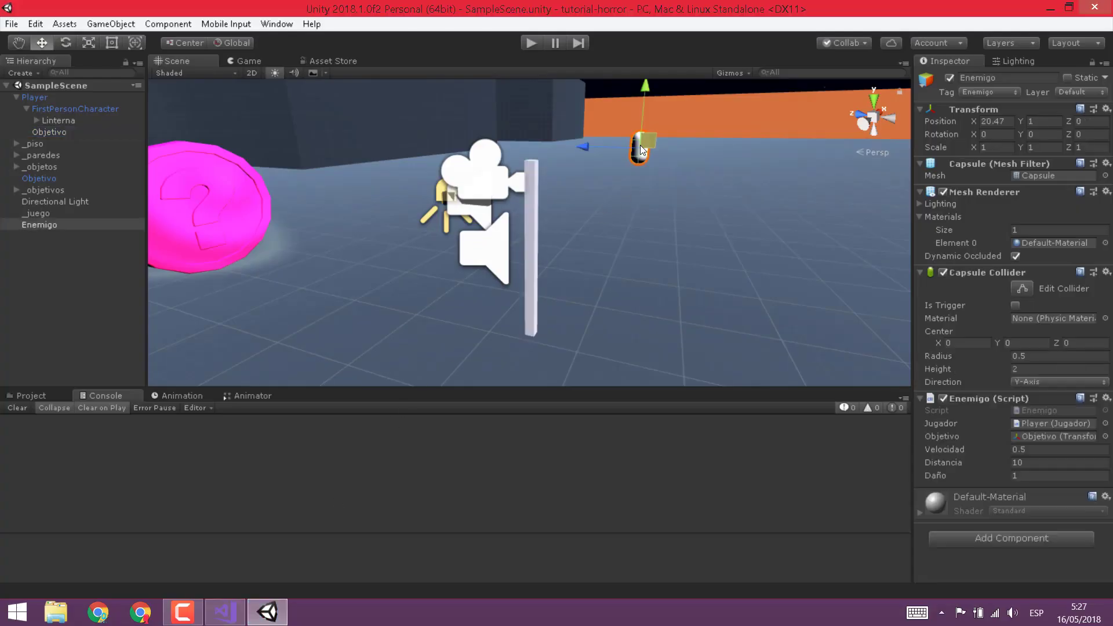
{"action": "left_click", "coordinate": [538, 275]}
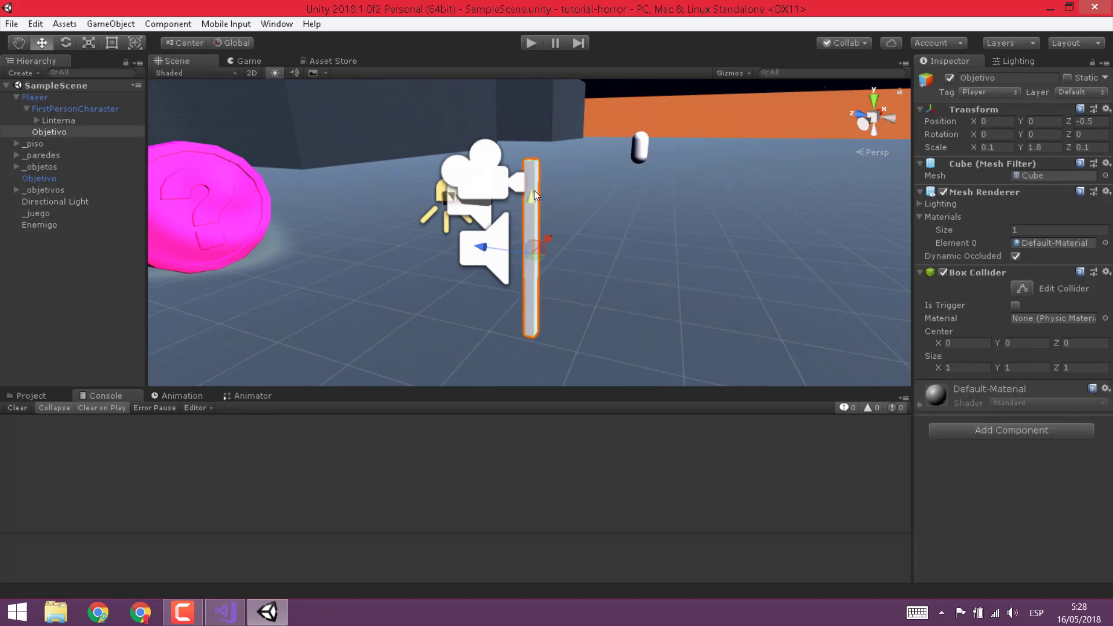
{"action": "left_click", "coordinate": [40, 226]}
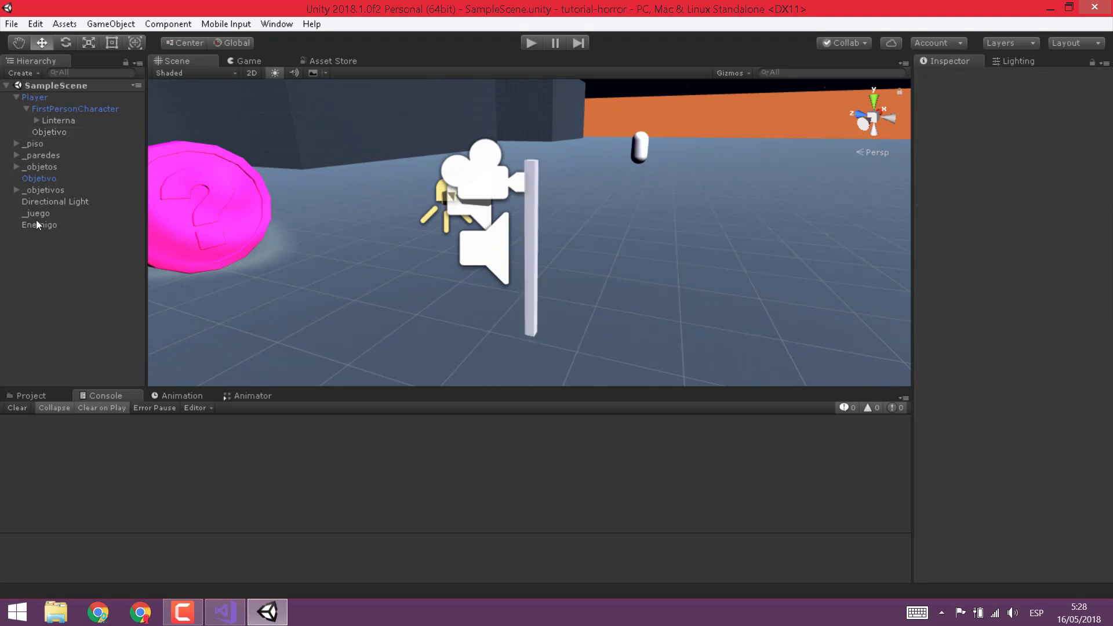
{"action": "left_click", "coordinate": [1059, 462]}
{"action": "type", "text": "5"}
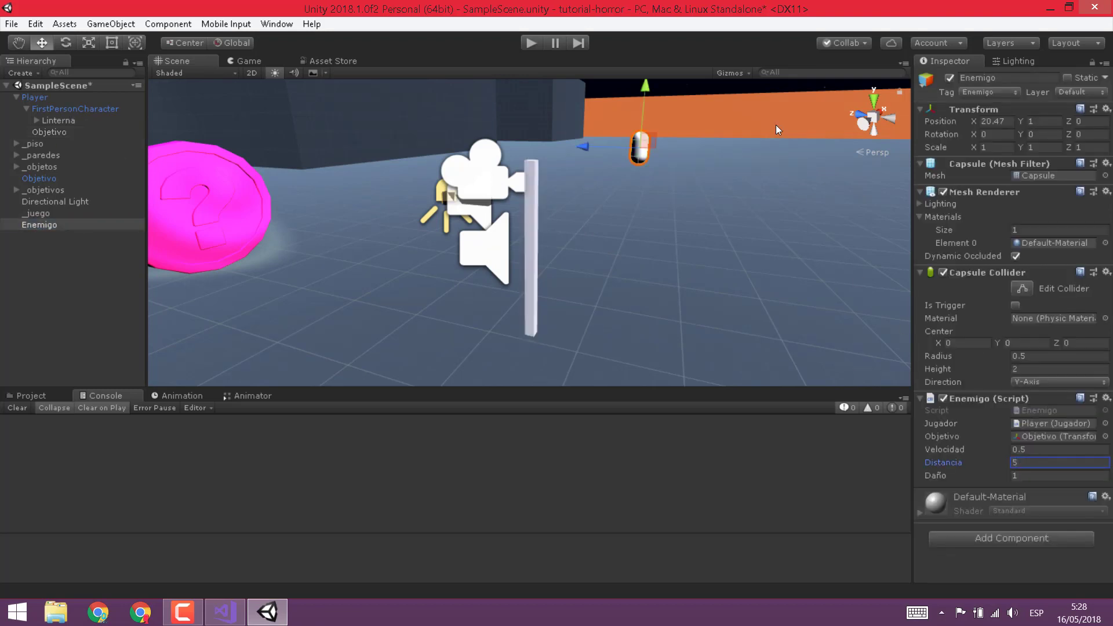
{"action": "left_click", "coordinate": [1058, 450]}
Step: Set Velocidad to 1, start Play mode and select Player to watch Vida
{"action": "type", "text": "1"}
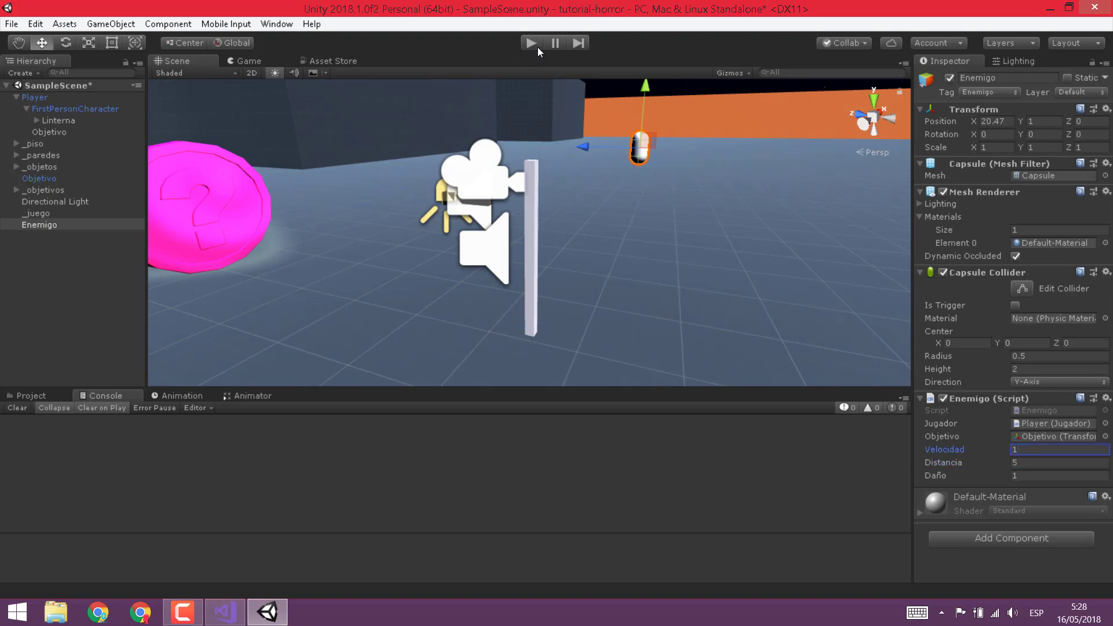
{"action": "key", "text": "Return"}
{"action": "key", "text": "ctrl+p"}
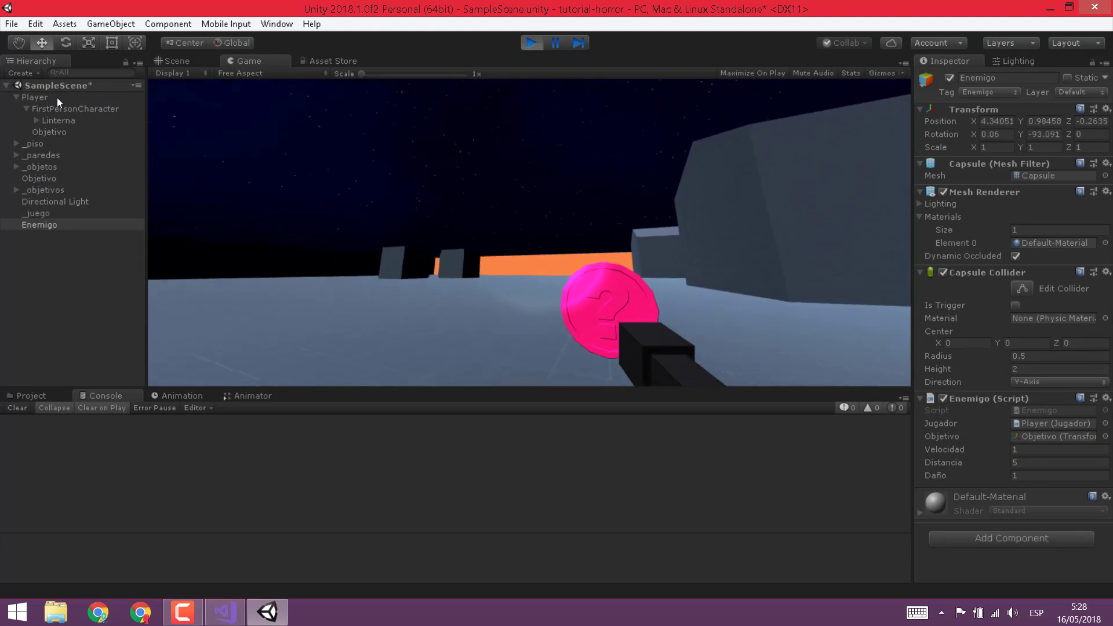
{"action": "left_click", "coordinate": [35, 97]}
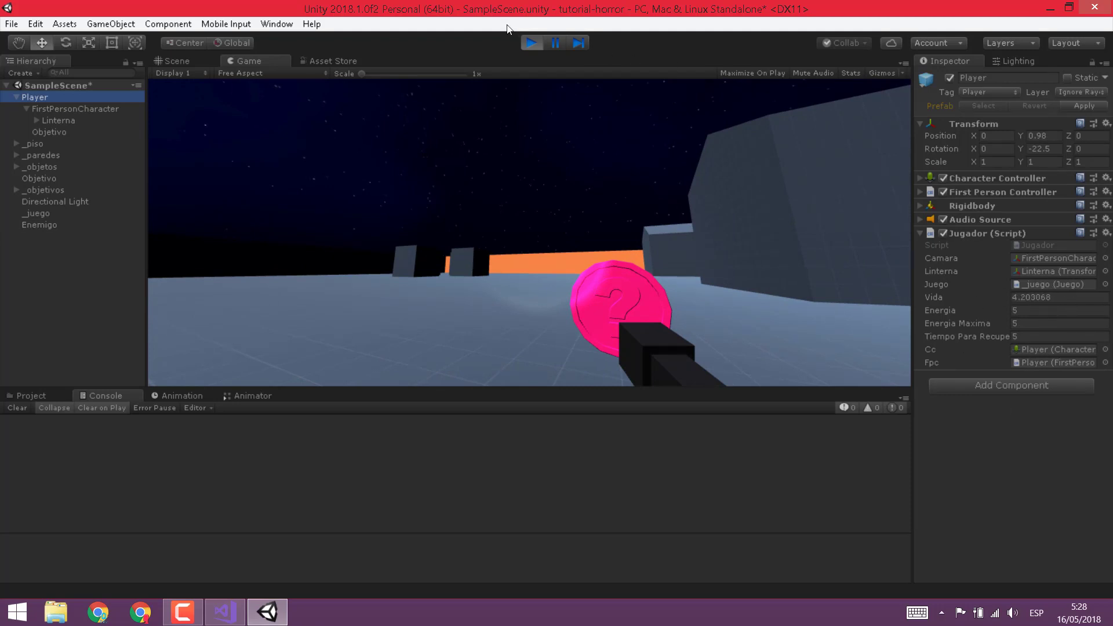
Step: Walk the player with S and A while Enemigo drains Vida, then stop the play test
{"action": "left_click", "coordinate": [809, 109]}
{"action": "key", "text": "s"}
{"action": "key", "text": "a"}
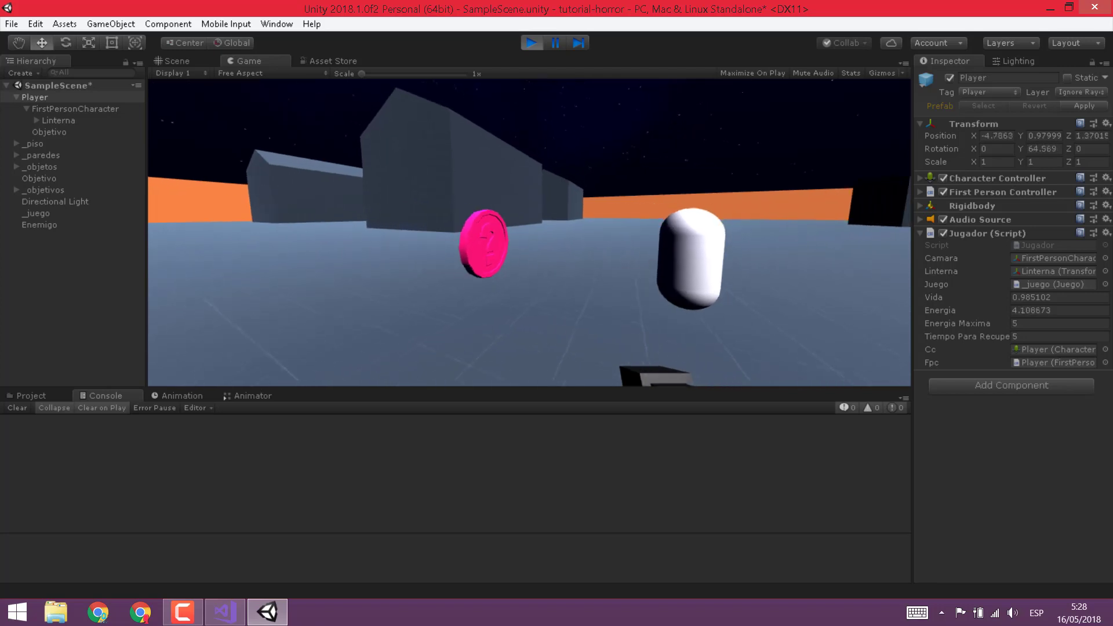
{"action": "key", "text": "ctrl+p"}
{"action": "left_click", "coordinate": [33, 101]}
{"action": "key", "text": "Left"}
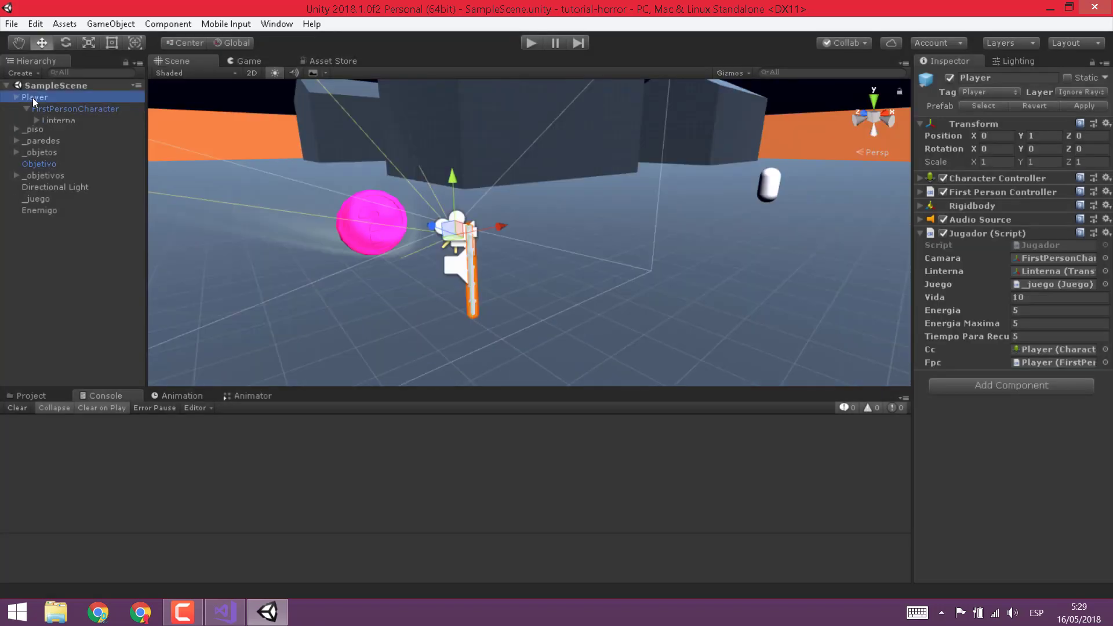